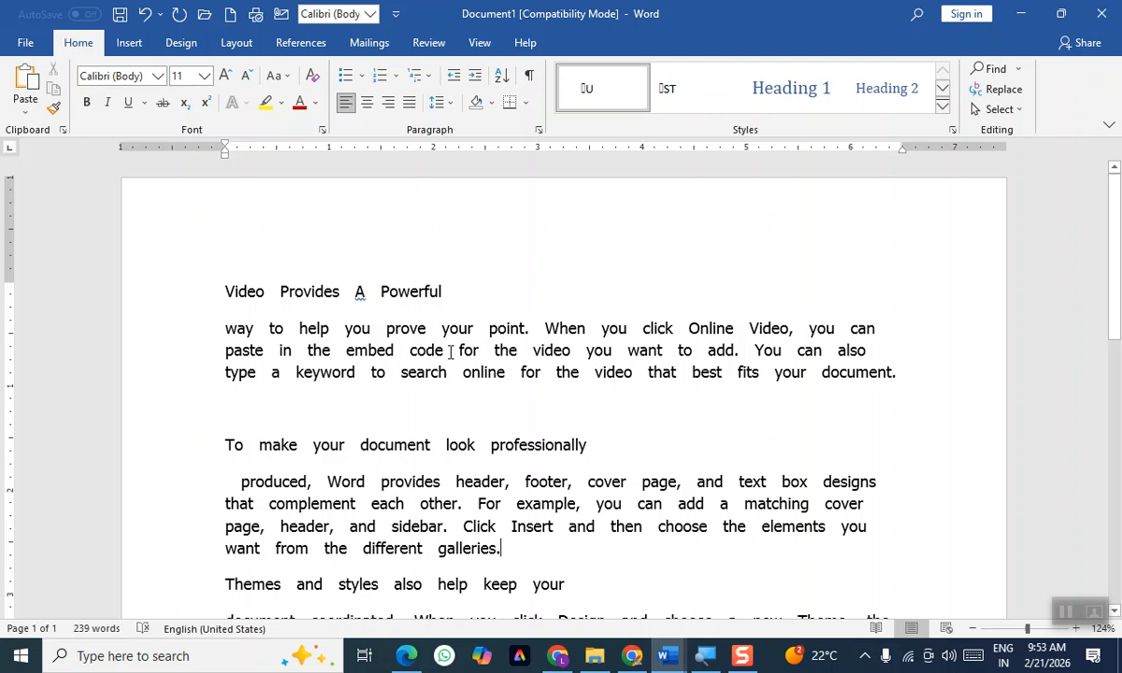
pyautogui.click(285, 77)
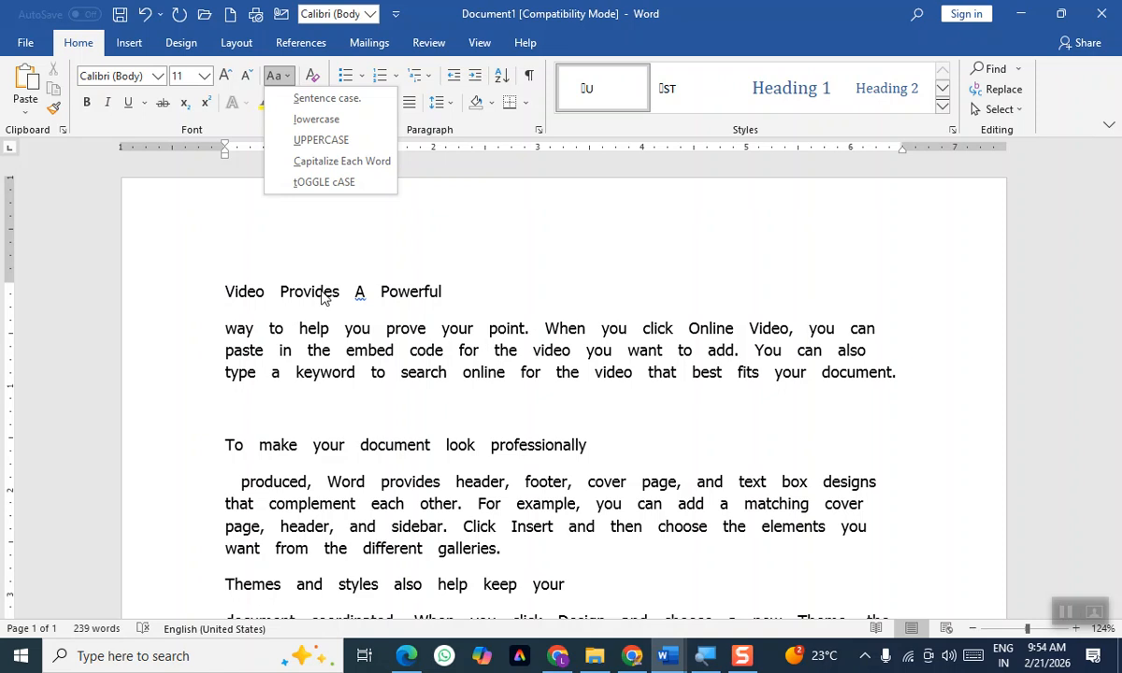
pyautogui.click(247, 302)
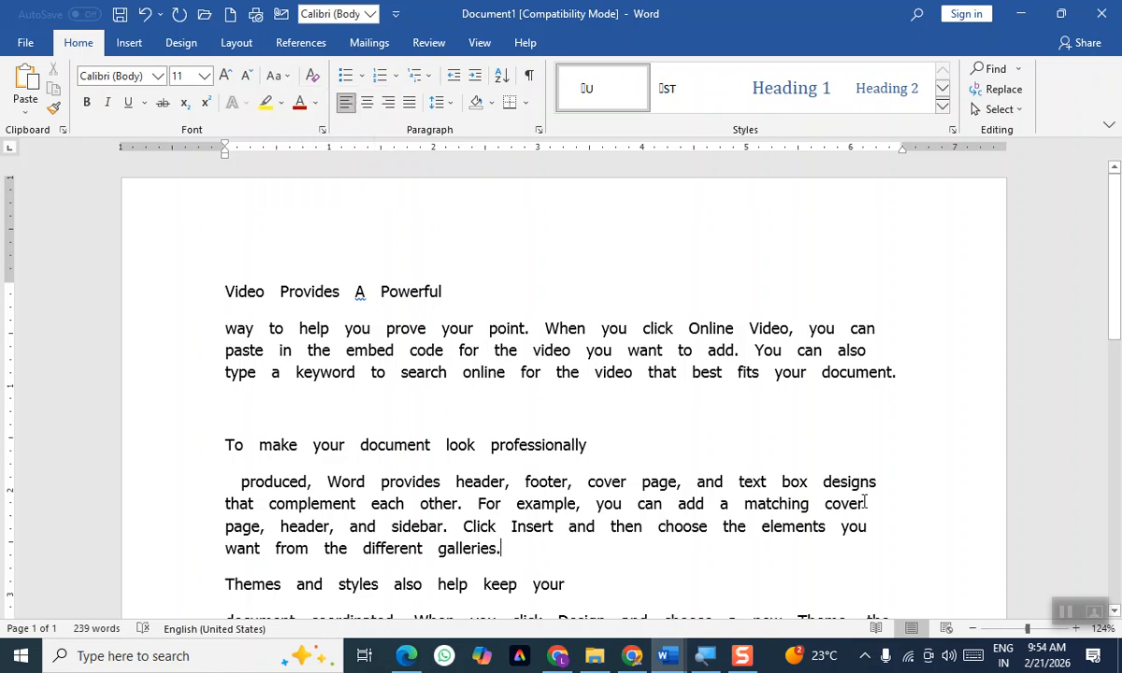
pyautogui.click(1077, 631)
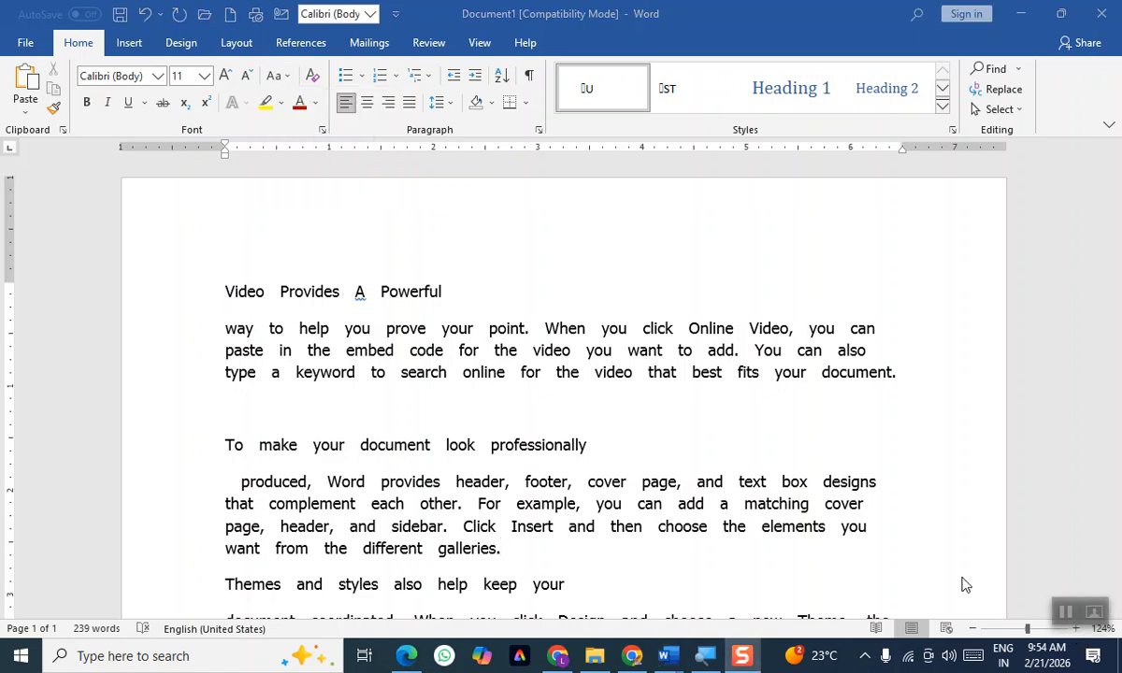
# Change the first heading and its paragraph, from "Video Provides A Powerful" to "fits your document.", to Sentence case
pyautogui.click(1024, 628)
pyautogui.moveTo(1028, 631); pyautogui.dragTo(1033, 628)
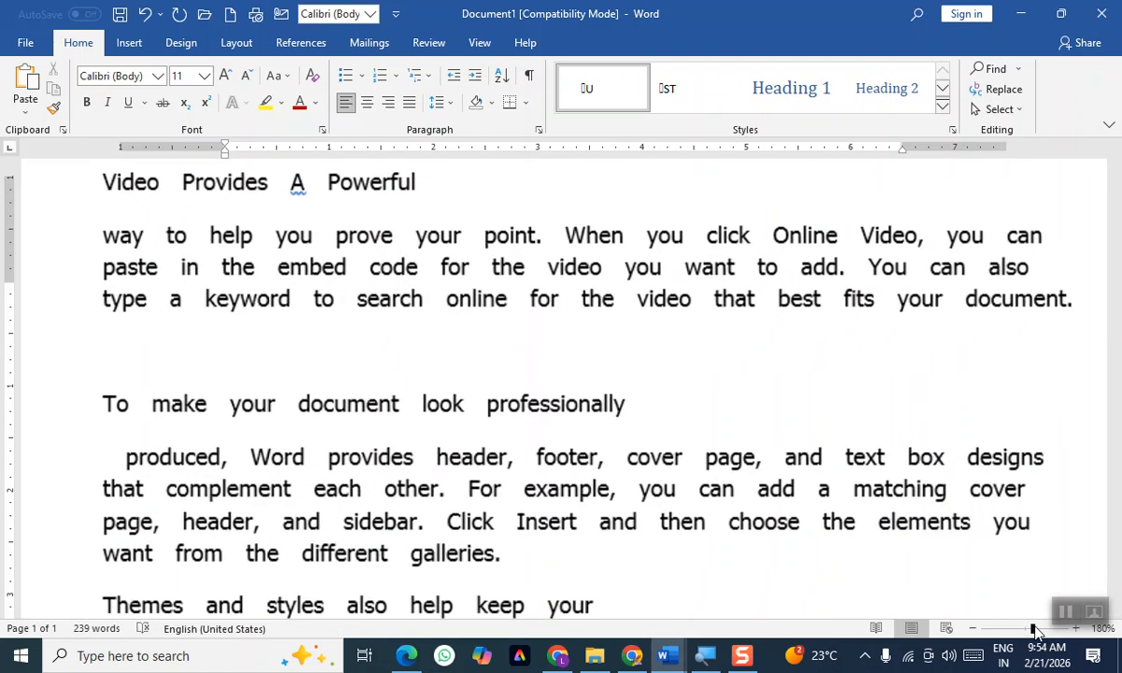
pyautogui.scroll(2, 458, 365)
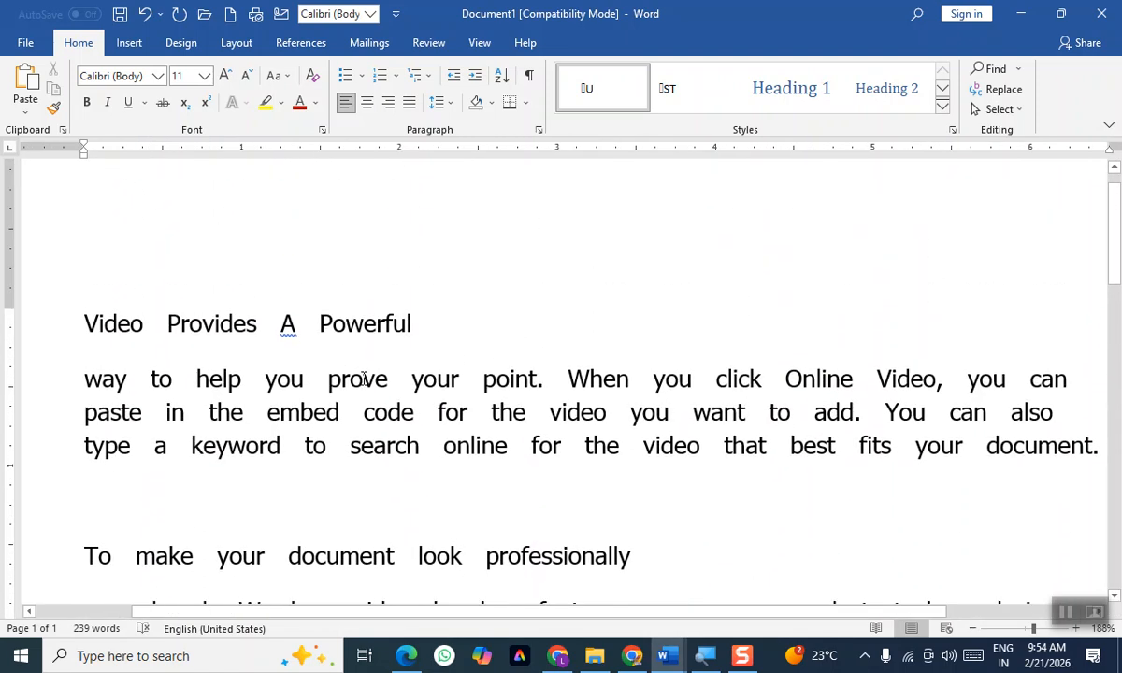
pyautogui.scroll(-1, 341, 360)
pyautogui.moveTo(84, 238); pyautogui.dragTo(1030, 355)
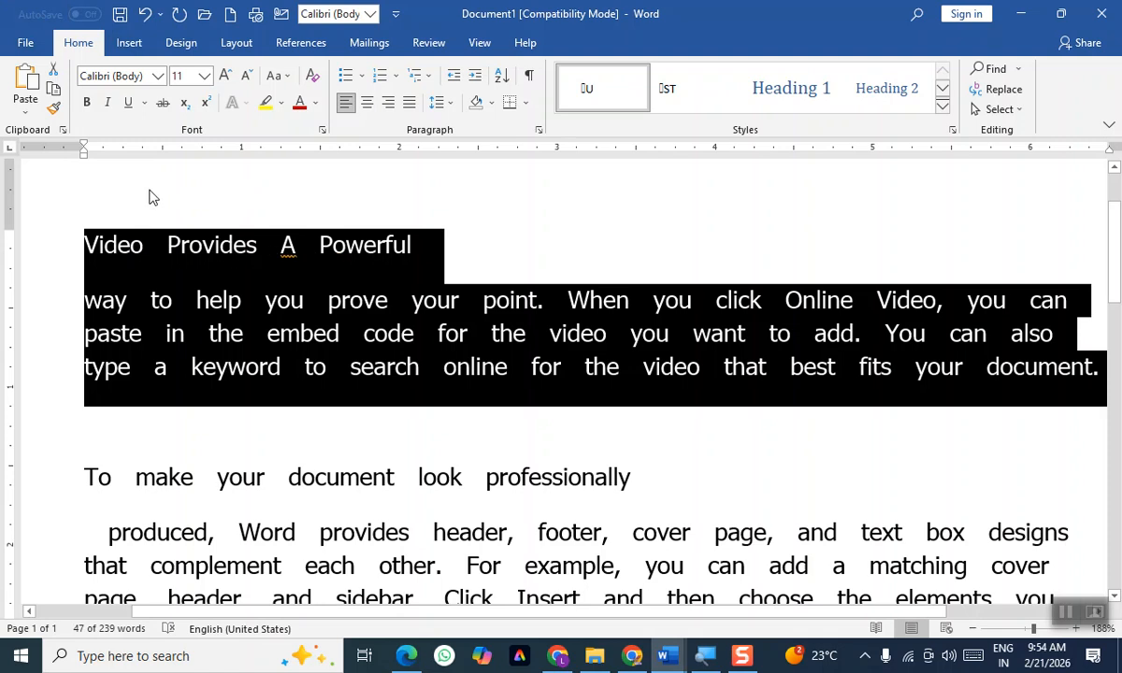
pyautogui.click(276, 76)
pyautogui.click(297, 101)
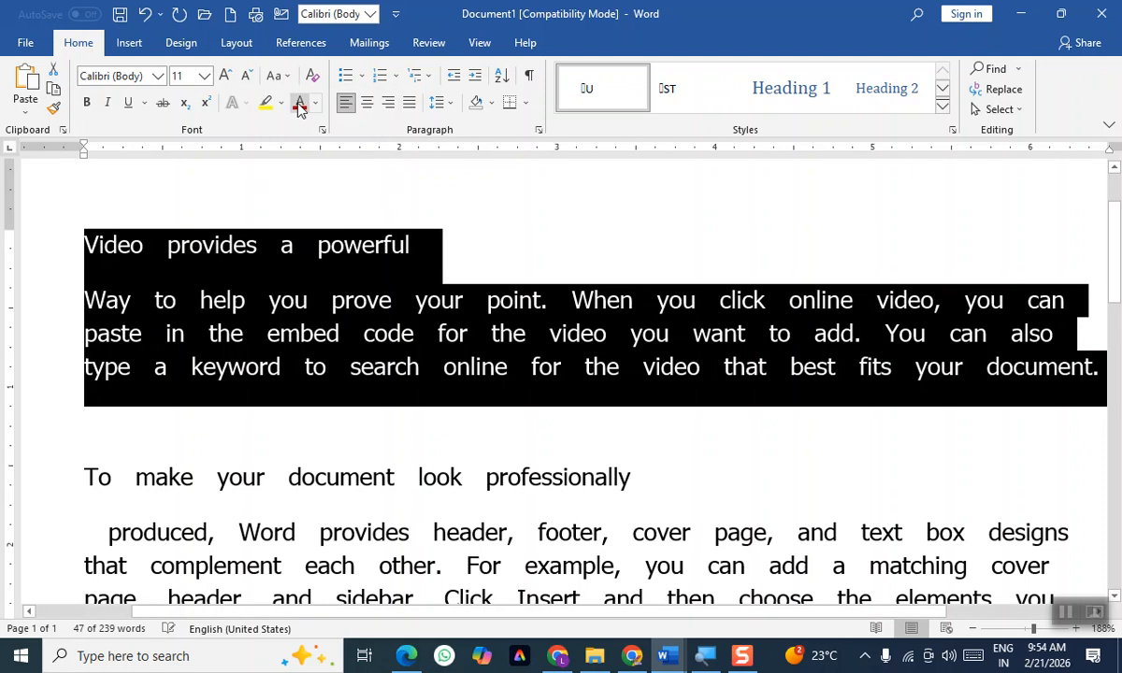
pyautogui.click(187, 217)
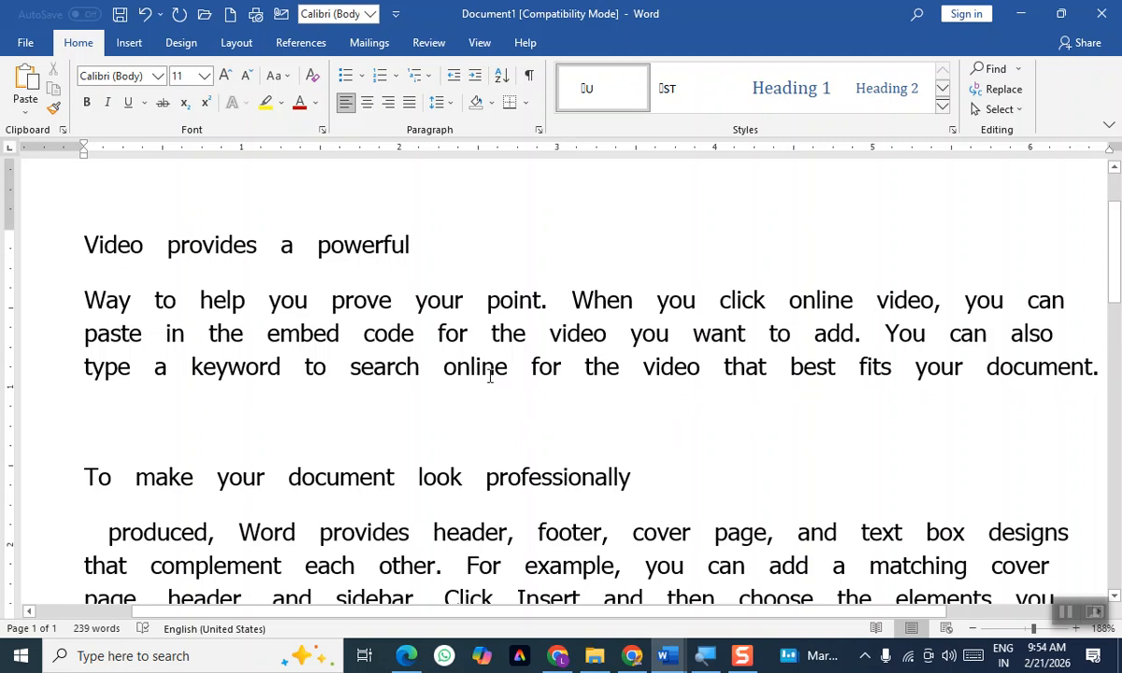
pyautogui.scroll(-5, 188, 371)
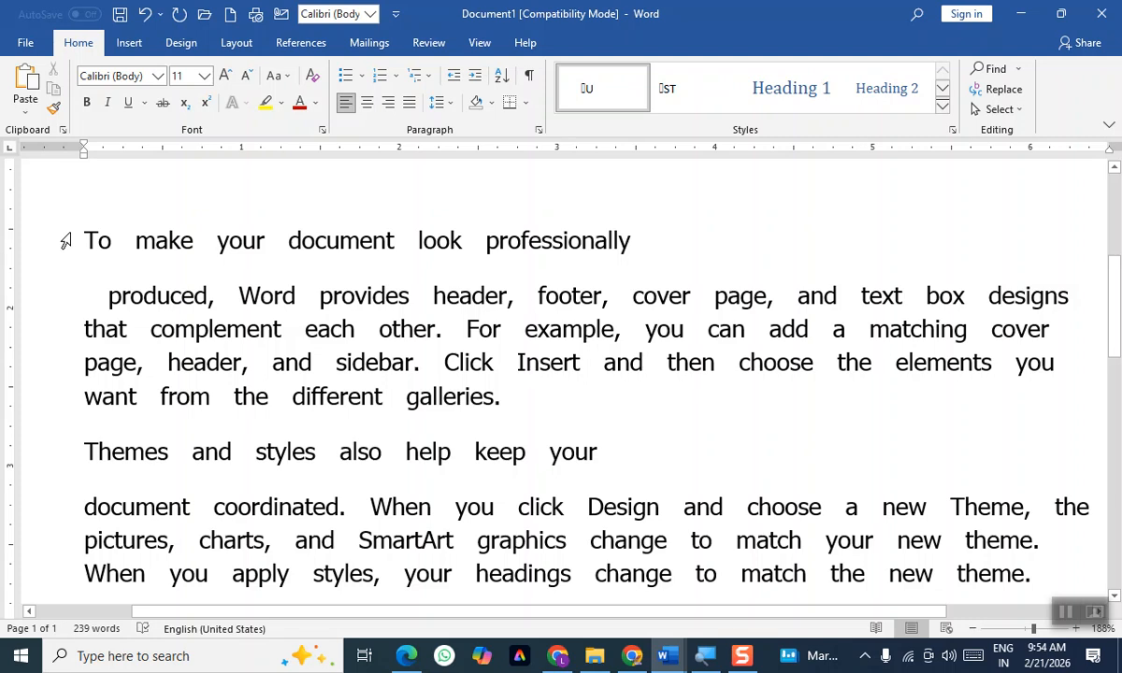
pyautogui.moveTo(82, 240); pyautogui.dragTo(501, 396)
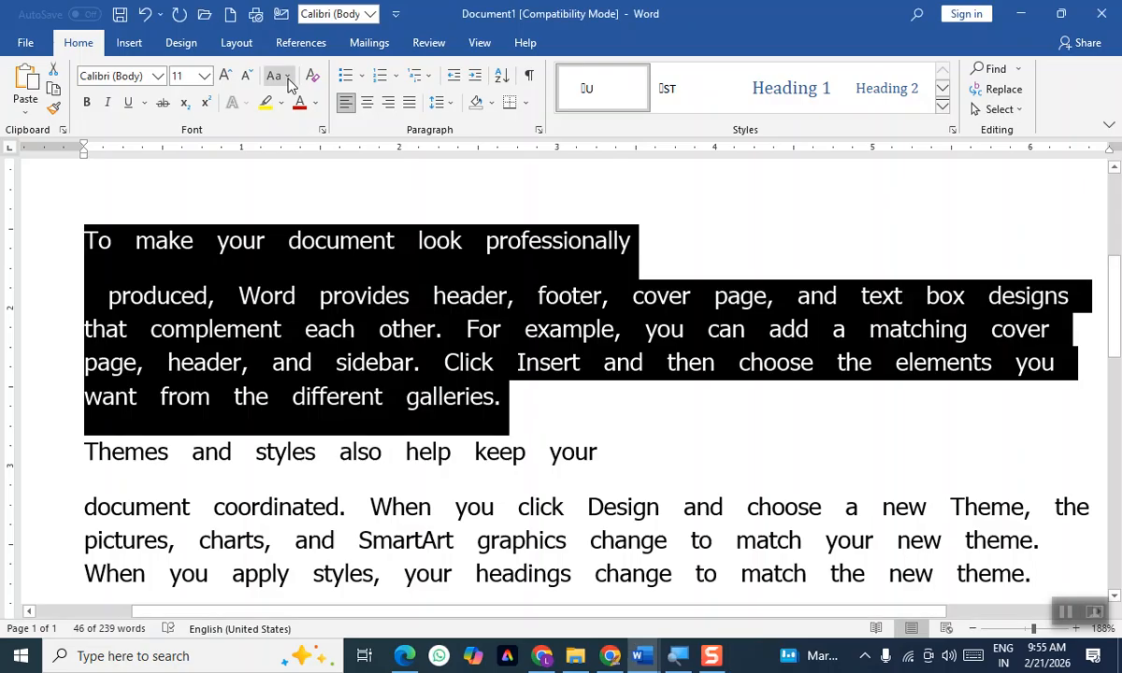
pyautogui.click(286, 78)
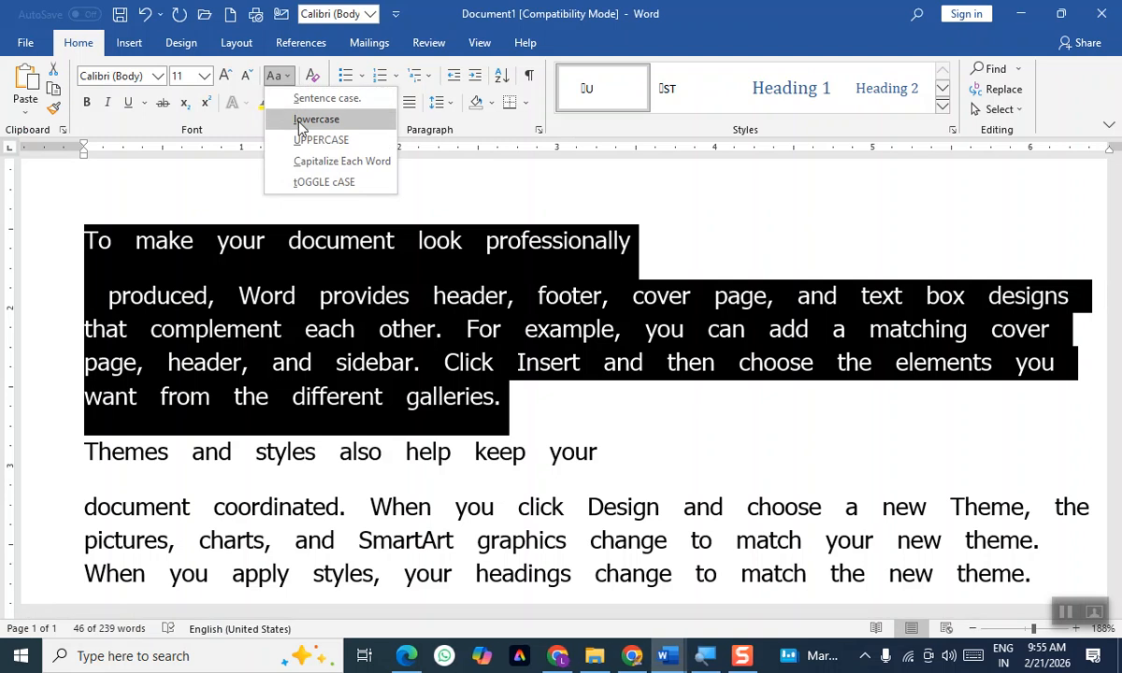
pyautogui.click(181, 181)
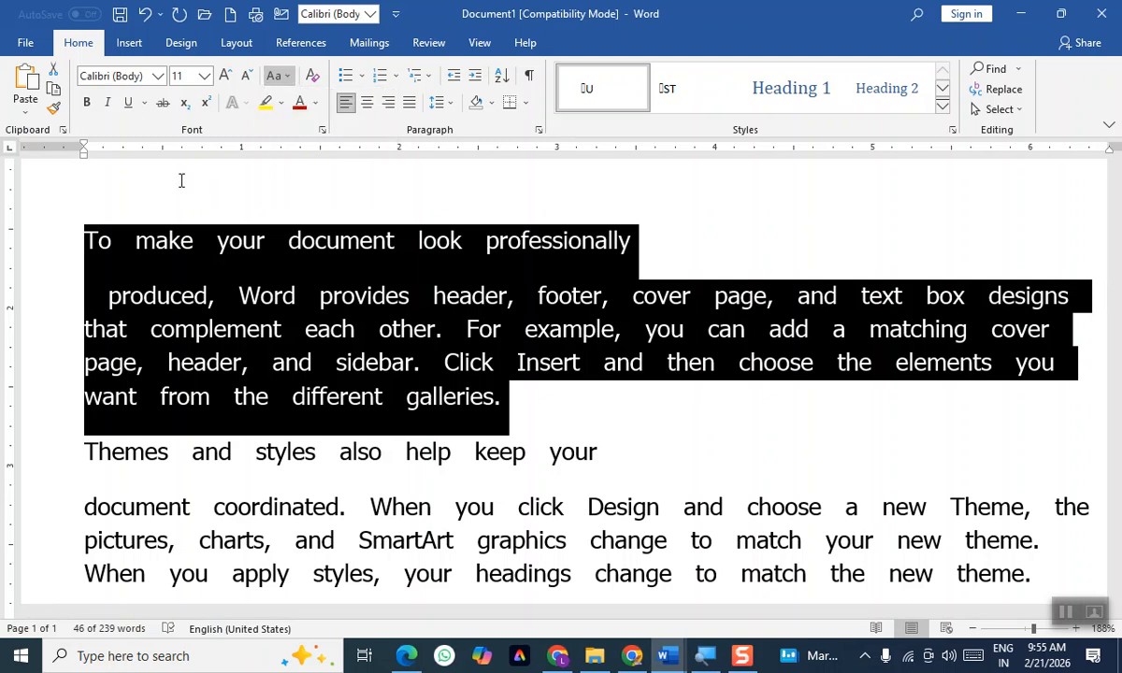
pyautogui.click(111, 245)
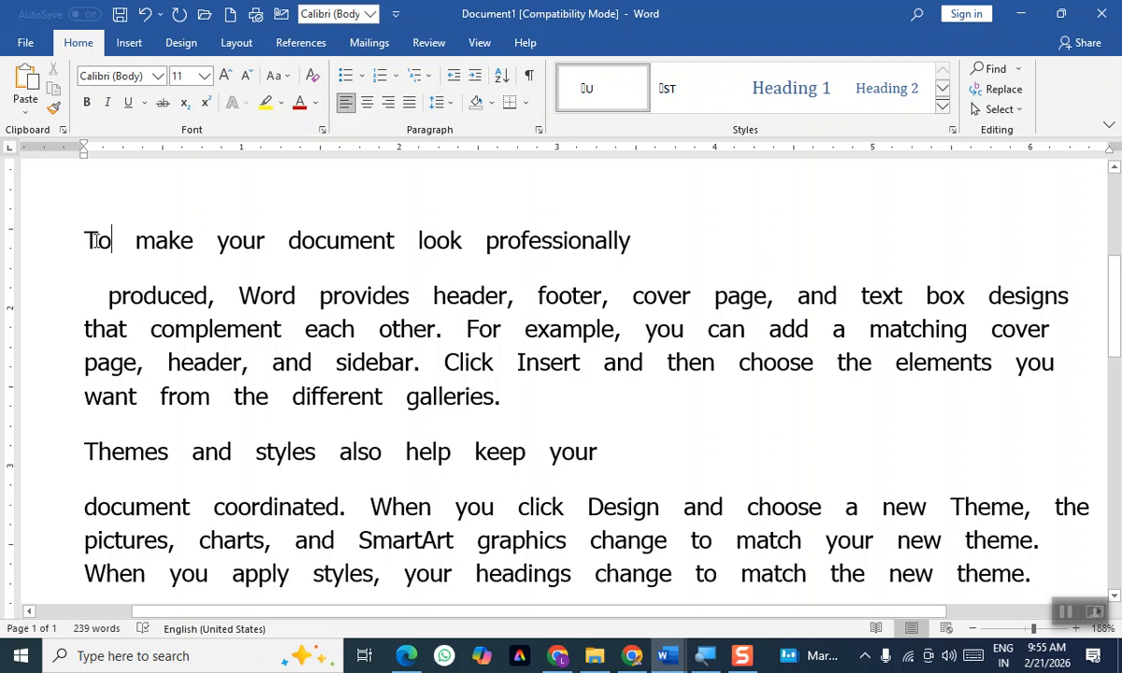
pyautogui.moveTo(96, 241); pyautogui.dragTo(80, 248)
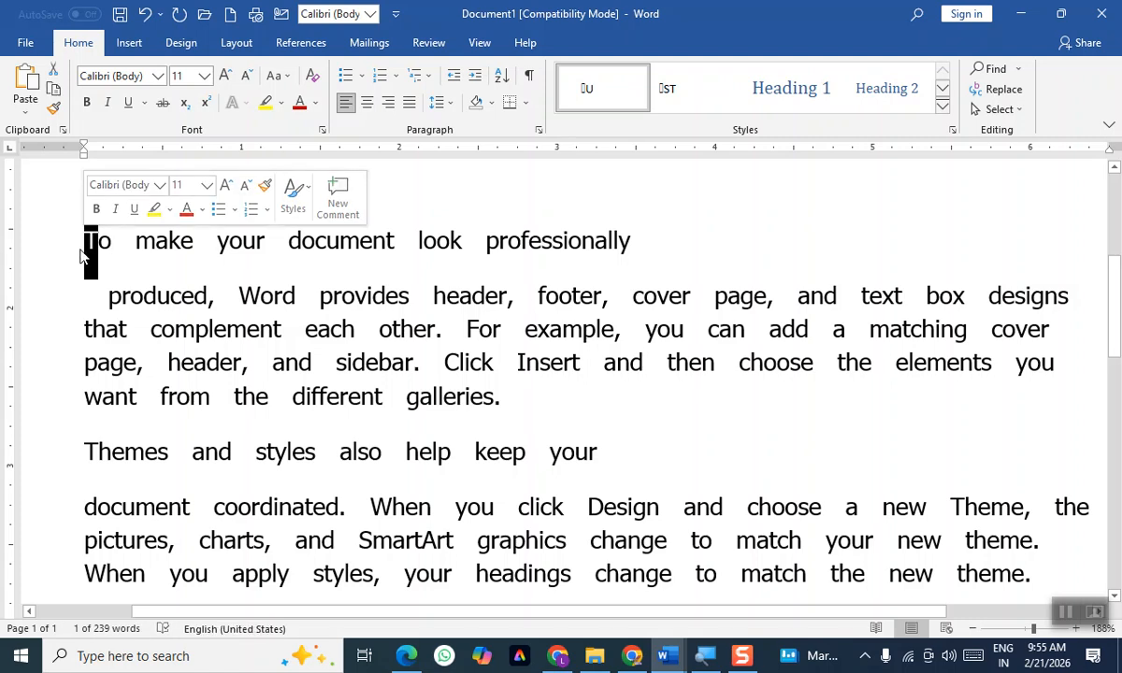
pyautogui.click(147, 245)
# Change the "To make your document look professionally" heading and its paragraph to lowercase
pyautogui.click(542, 399)
pyautogui.moveTo(543, 400); pyautogui.dragTo(83, 240)
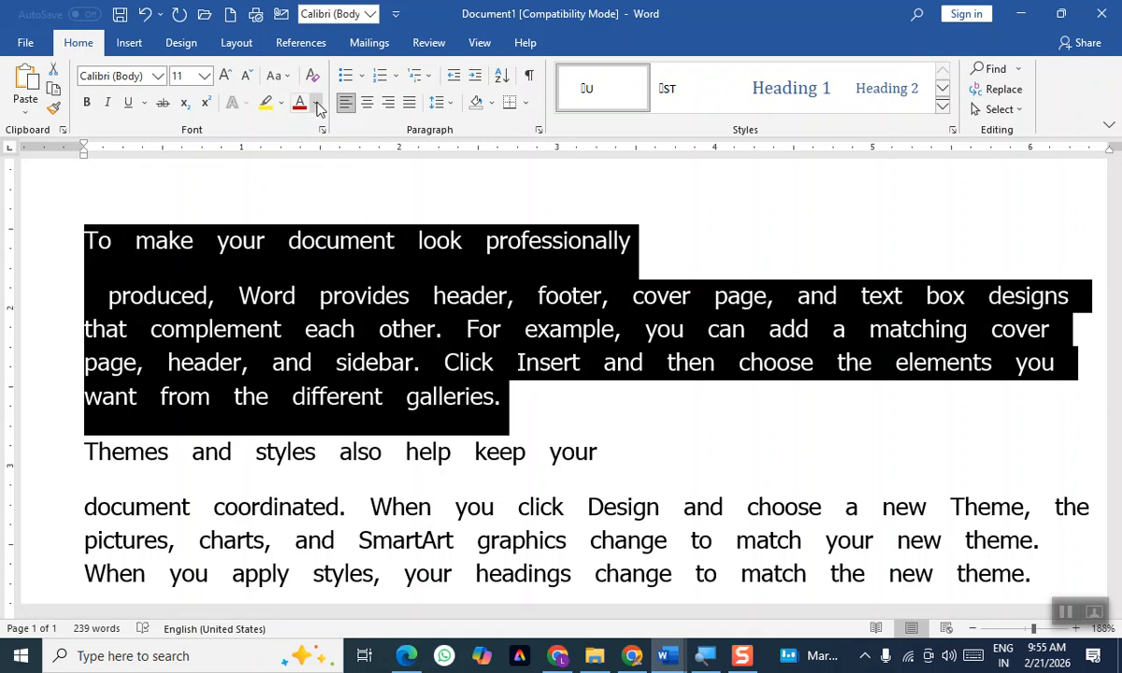
pyautogui.click(278, 76)
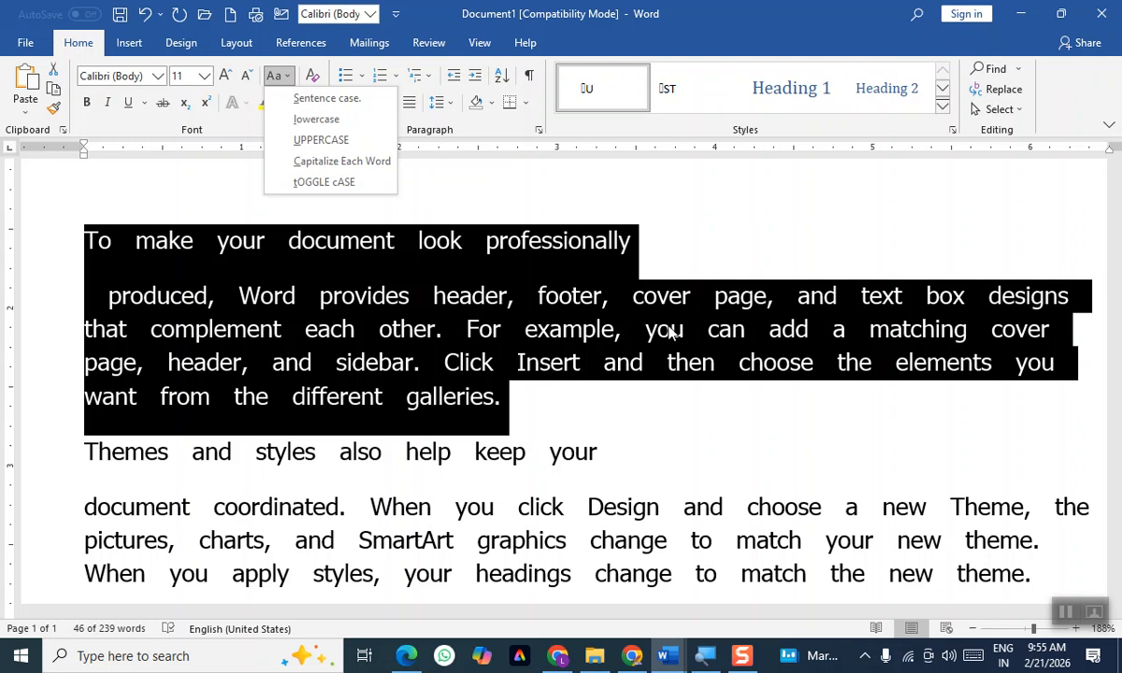
pyautogui.click(328, 120)
# Insert an empty paragraph after the paragraph ending in "different galleries."
pyautogui.click(523, 395)
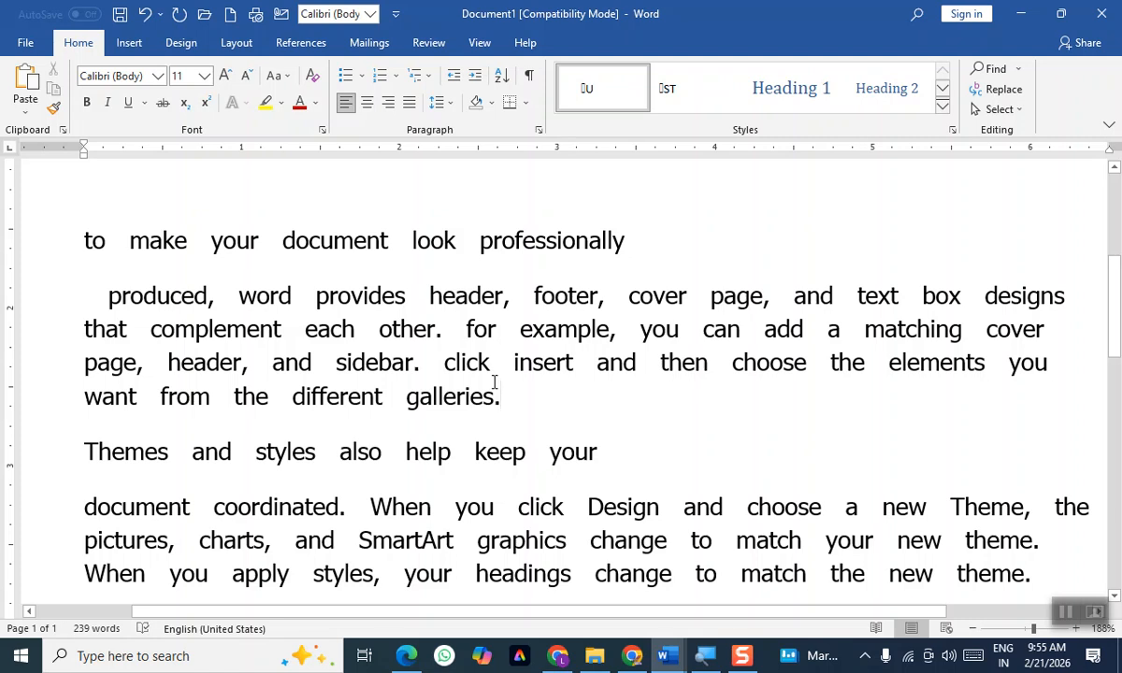
pyautogui.scroll(-2, 491, 386)
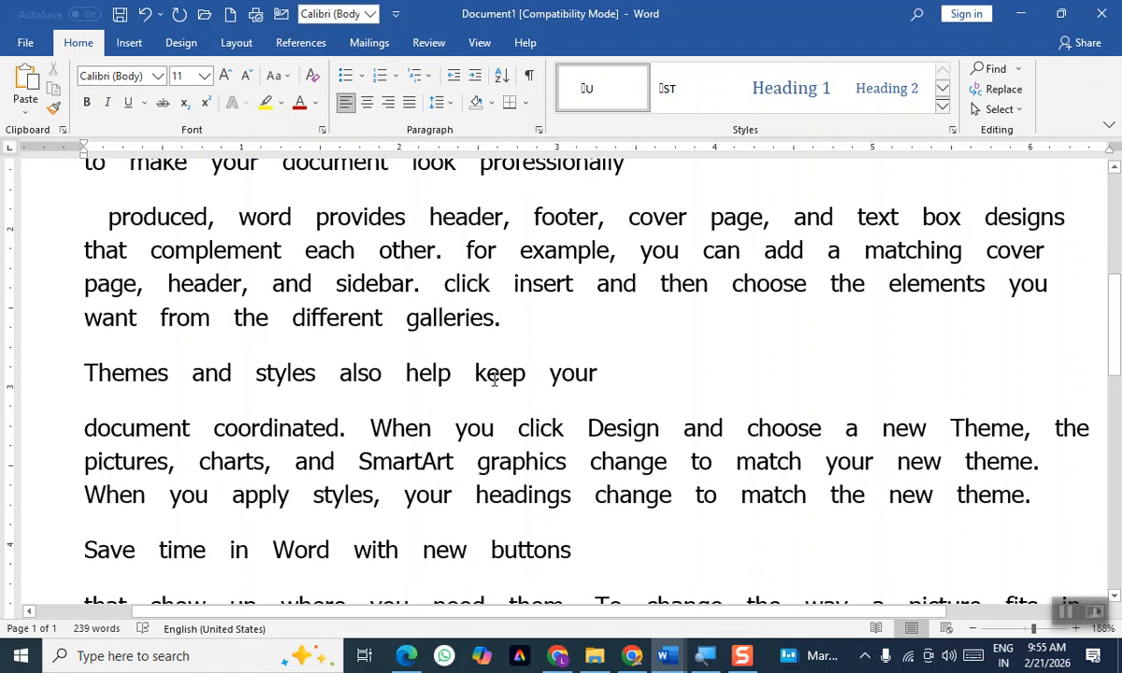
pyautogui.press('Return')
# Change the "Themes and styles also help keep your" heading and its paragraph to UPPERCASE
pyautogui.scroll(-3, 163, 401)
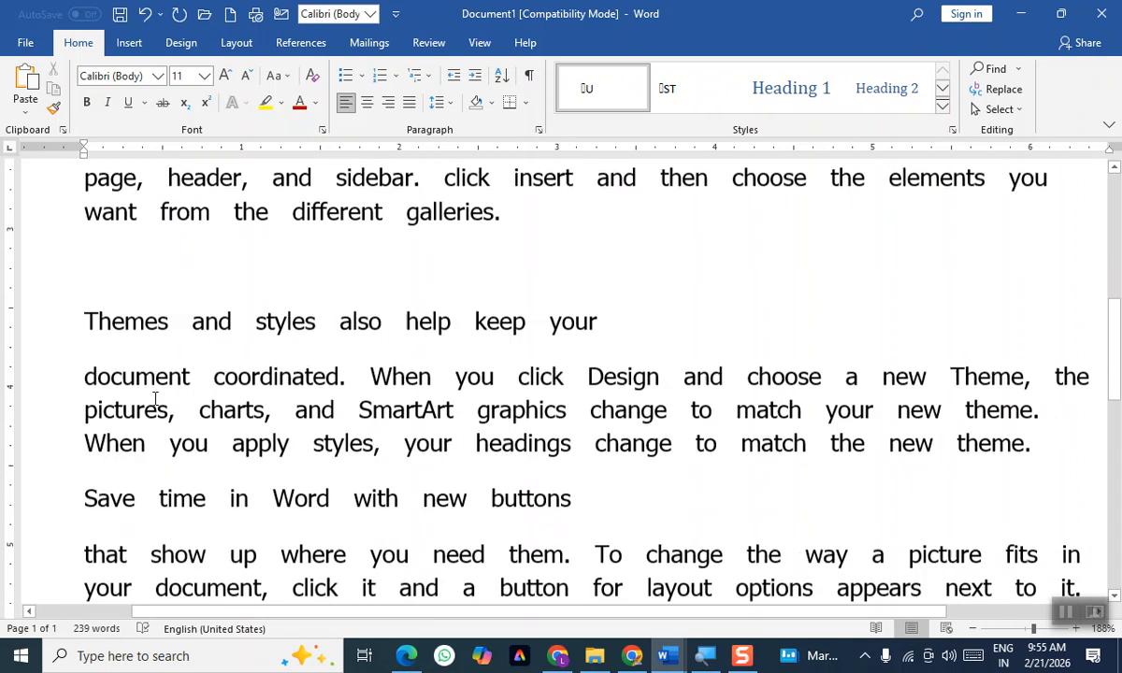
pyautogui.moveTo(83, 268); pyautogui.dragTo(13, 280)
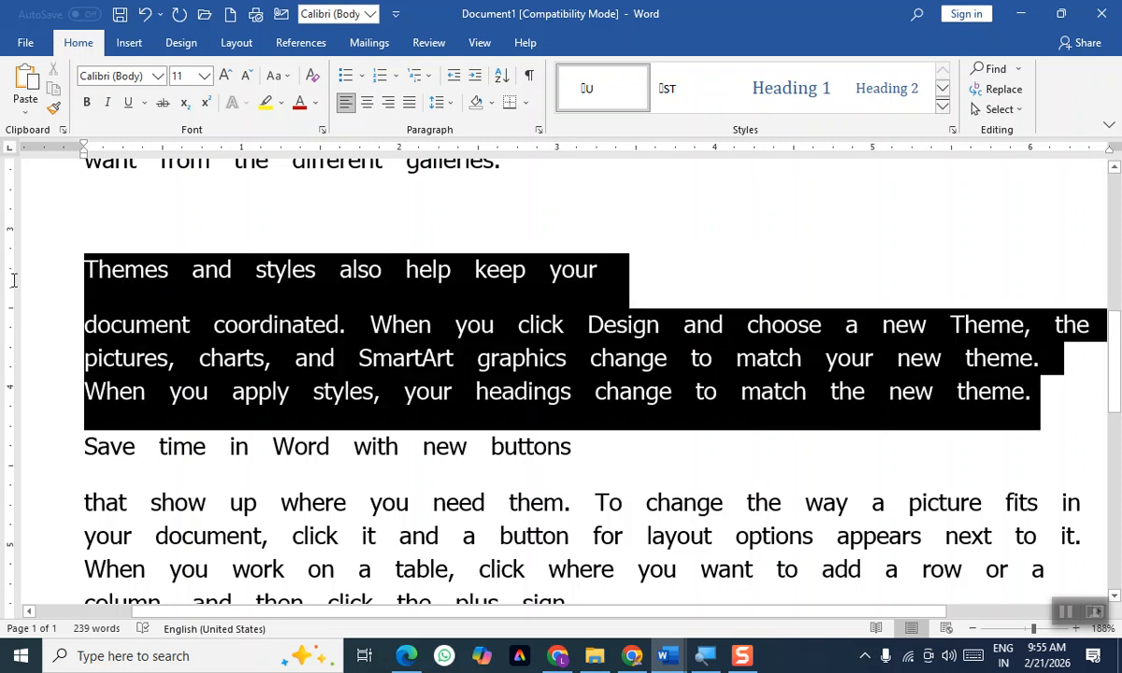
pyautogui.click(276, 76)
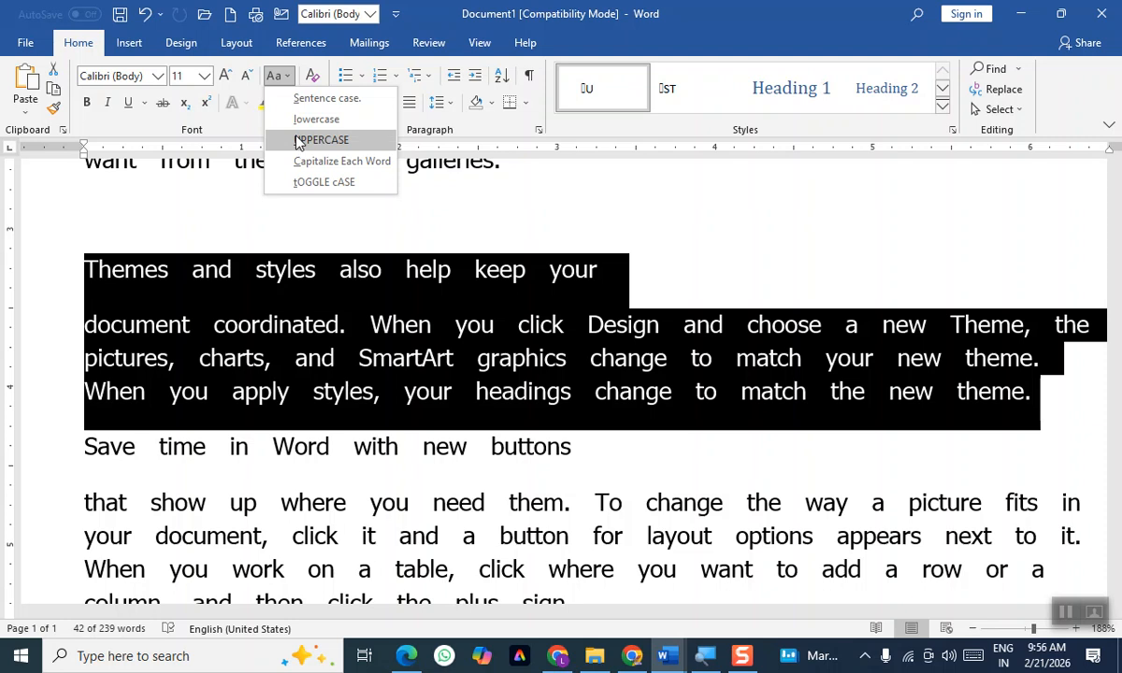
pyautogui.click(298, 142)
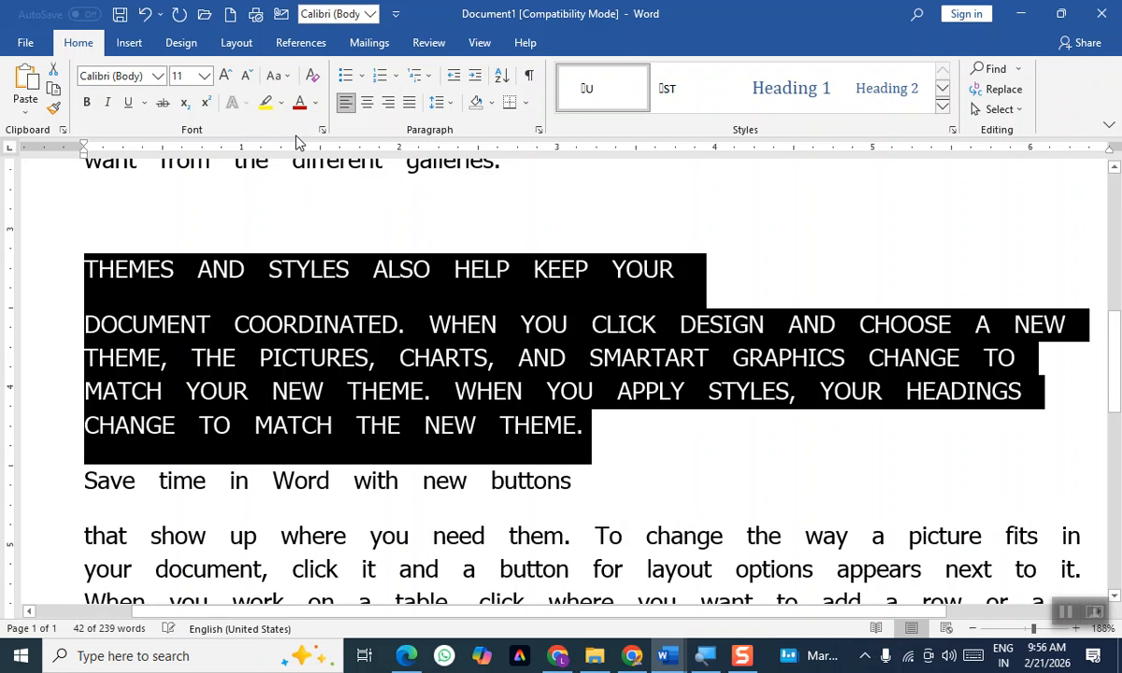
pyautogui.click(566, 421)
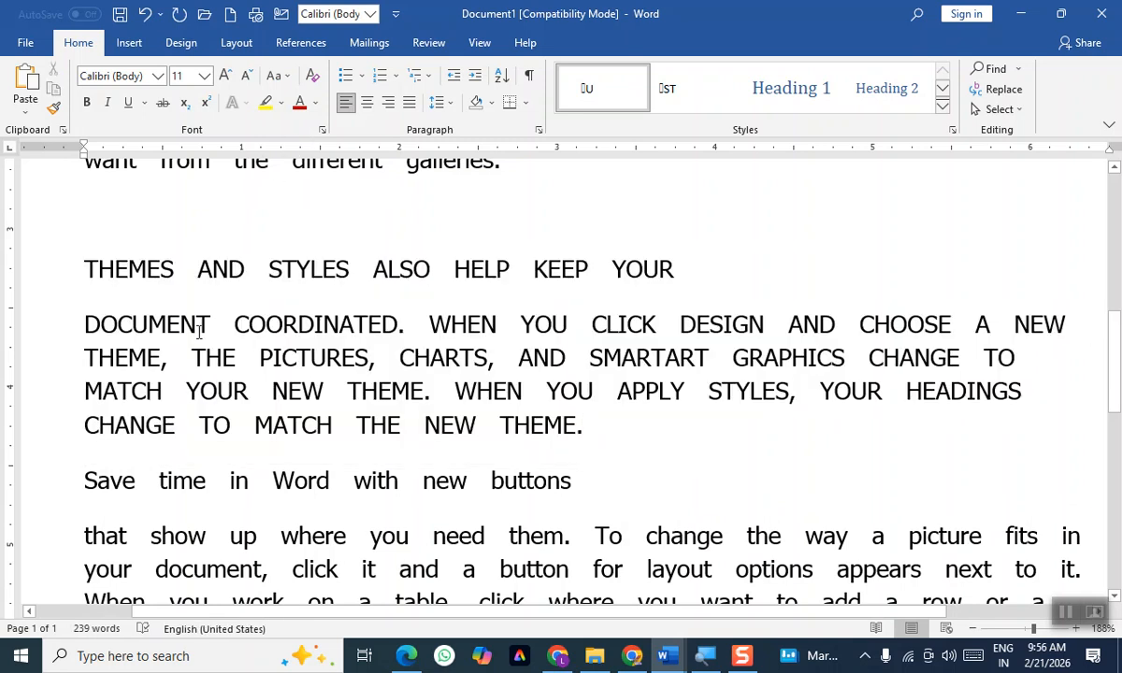
pyautogui.moveTo(86, 266); pyautogui.dragTo(659, 449)
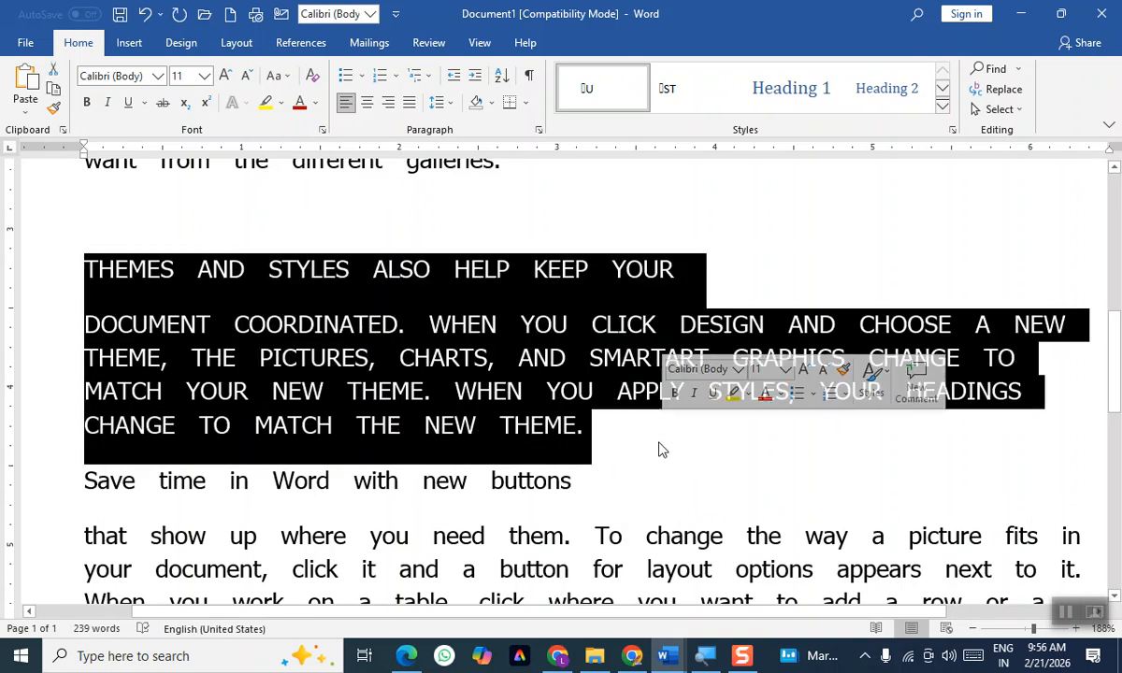
pyautogui.click(584, 425)
pyautogui.scroll(3, 443, 363)
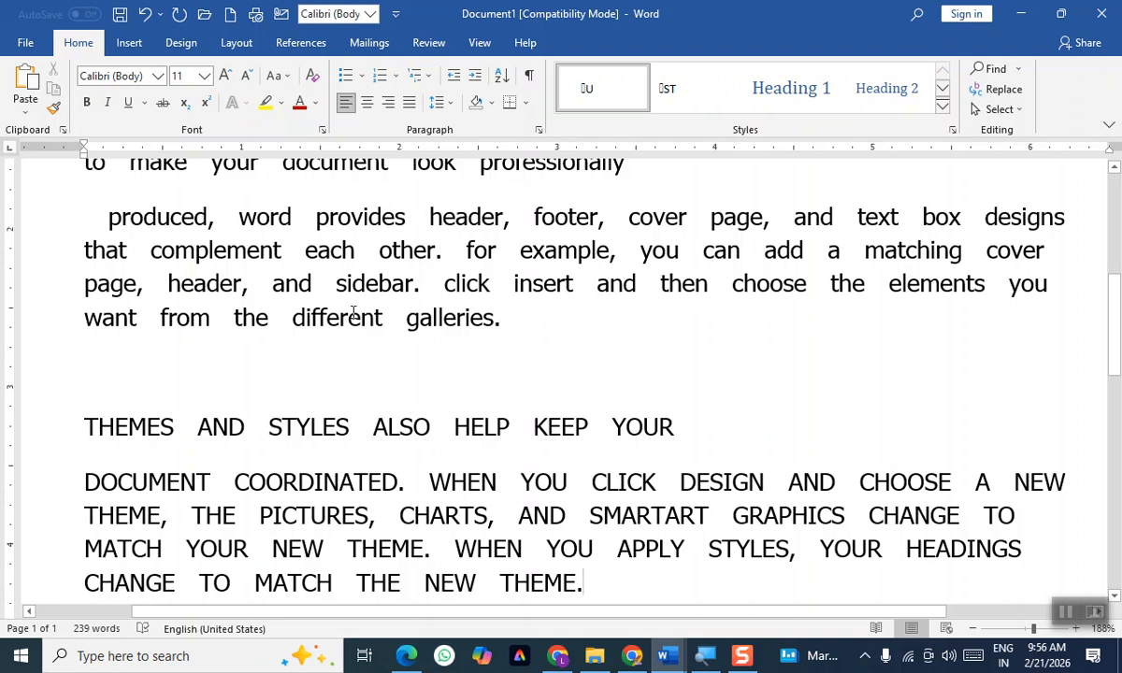
pyautogui.scroll(-3, 382, 486)
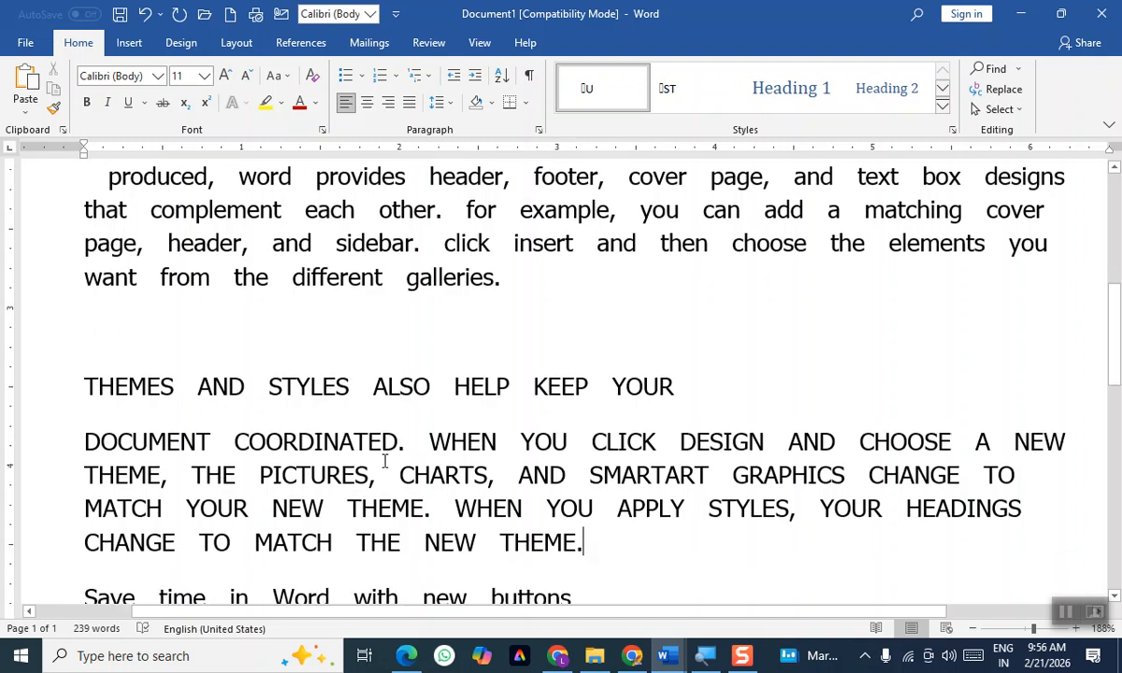
# Apply Capitalize Each Word to the "Save time in Word with new buttons" heading and its paragraph
pyautogui.scroll(-2, 386, 445)
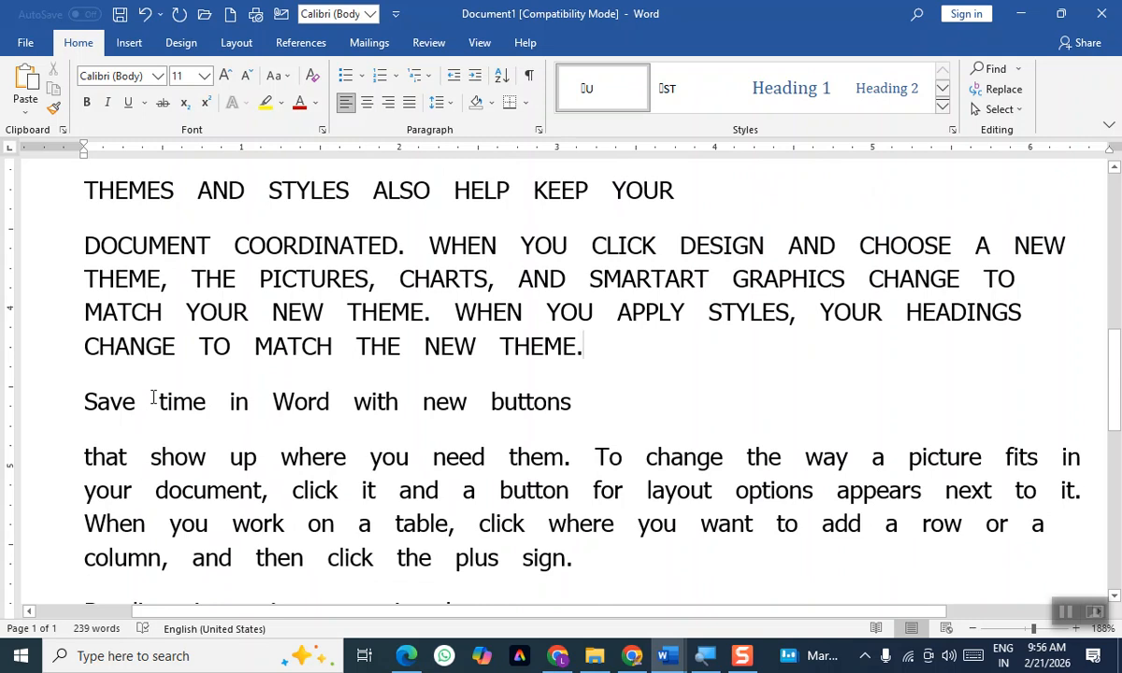
pyautogui.scroll(-3, 126, 430)
pyautogui.scroll(1, 130, 430)
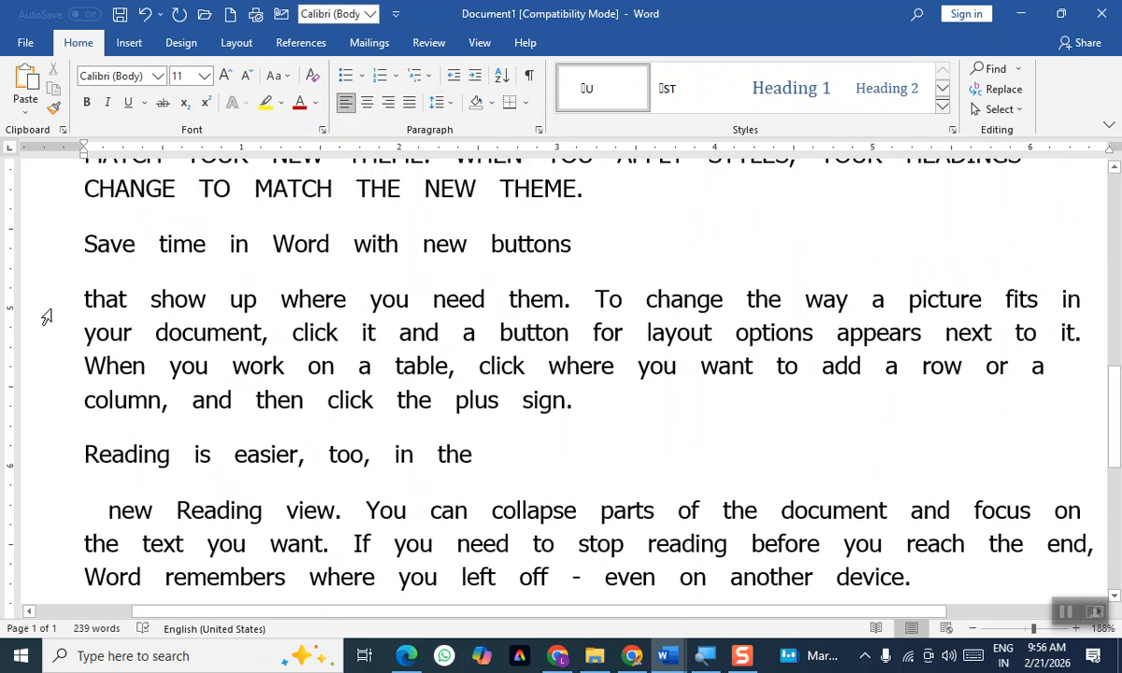
pyautogui.moveTo(83, 238); pyautogui.dragTo(578, 403)
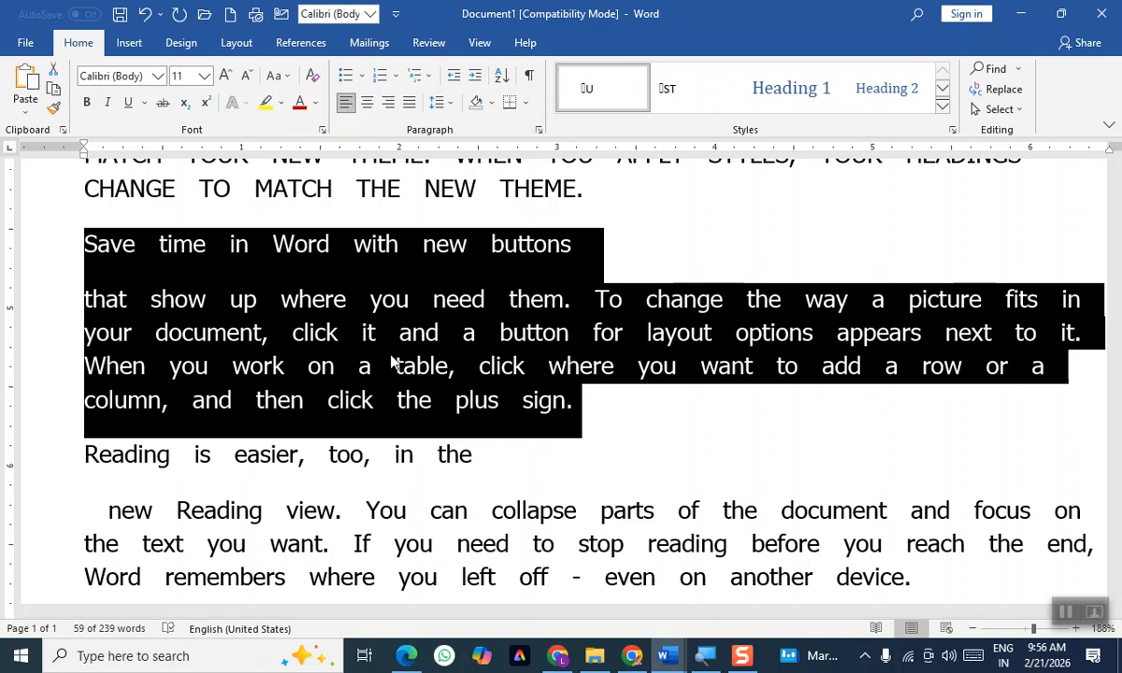
pyautogui.click(281, 75)
pyautogui.click(290, 161)
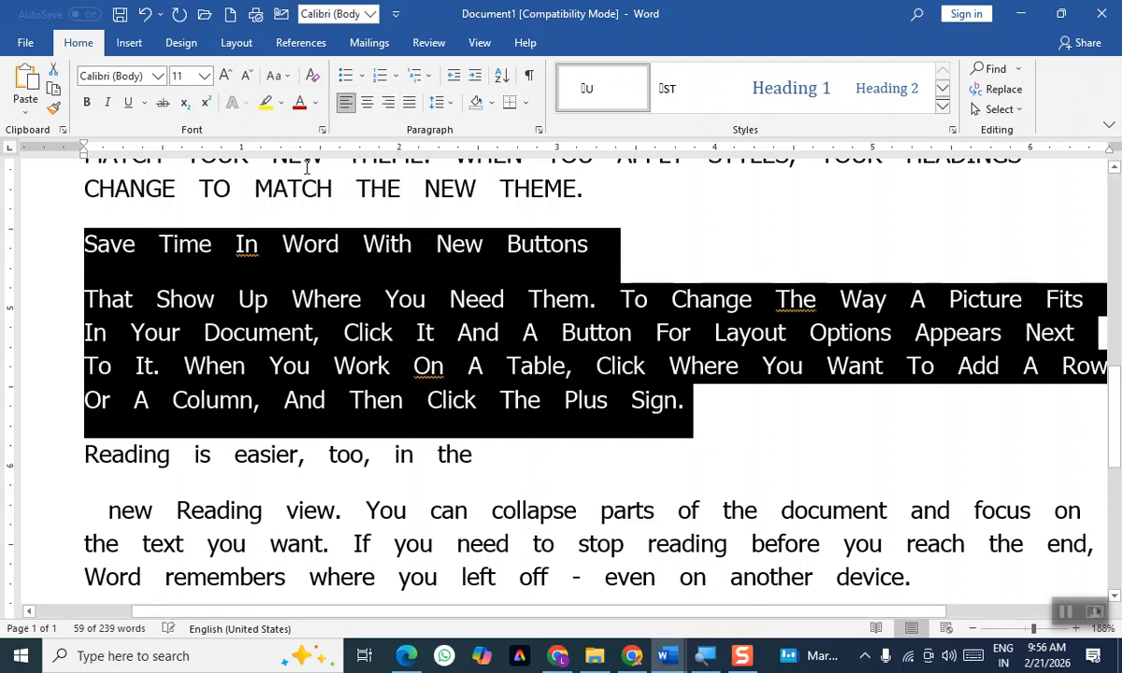
pyautogui.click(239, 276)
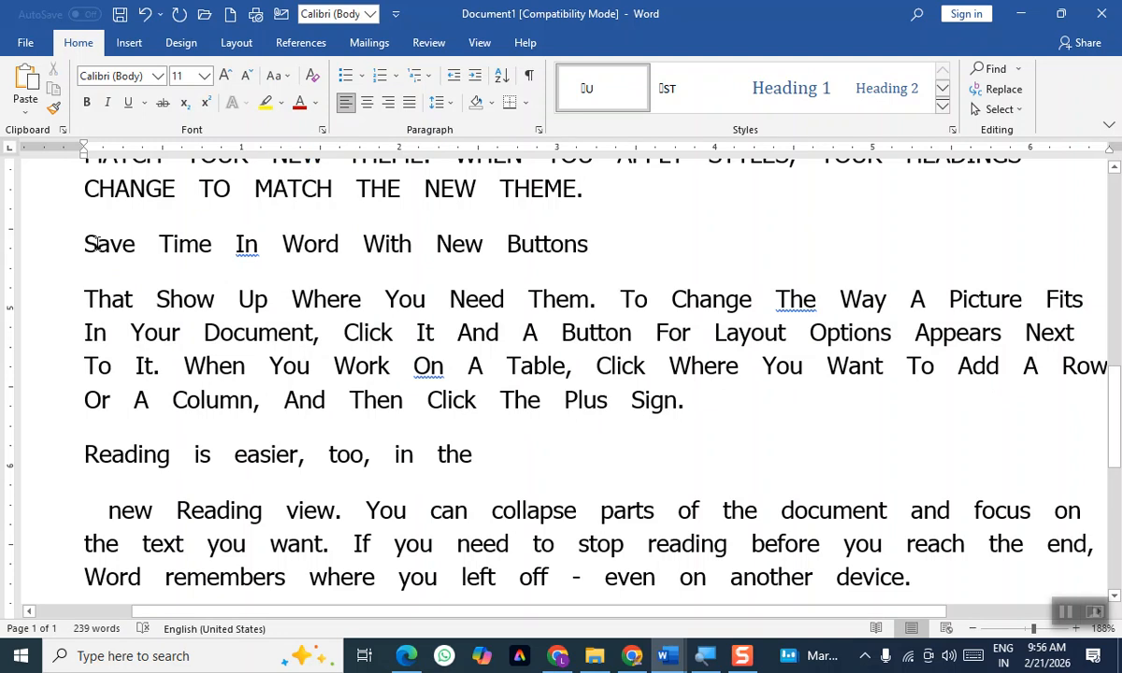
pyautogui.moveTo(97, 245); pyautogui.dragTo(78, 240)
pyautogui.moveTo(172, 243); pyautogui.dragTo(155, 241)
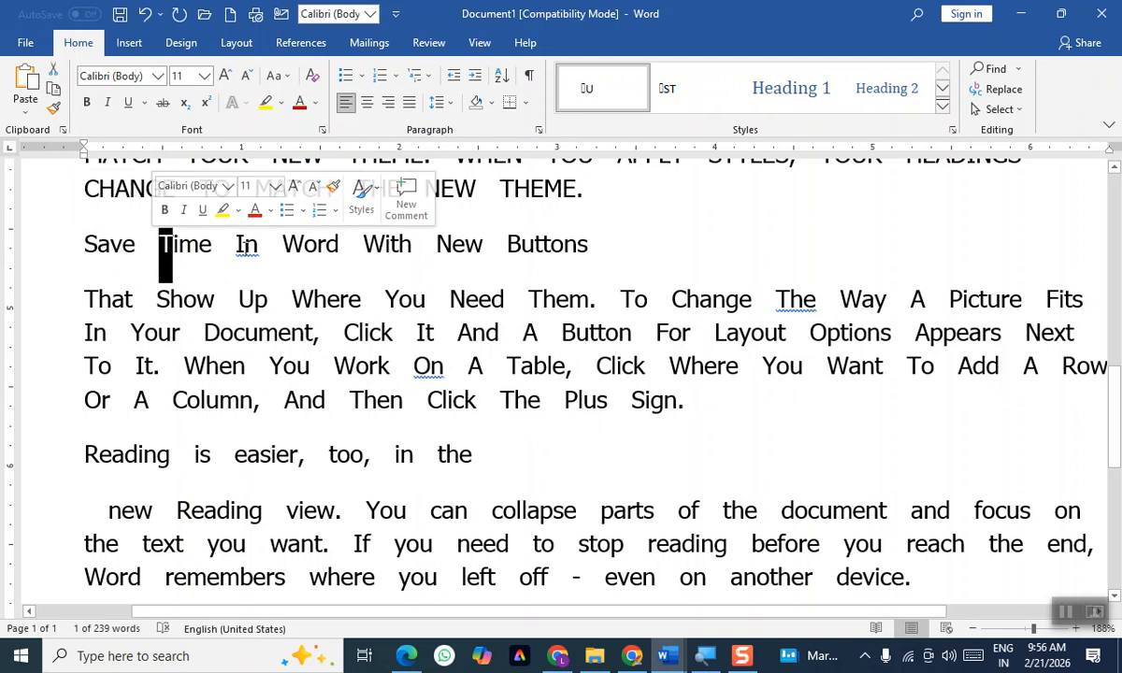
pyautogui.moveTo(246, 244); pyautogui.dragTo(235, 245)
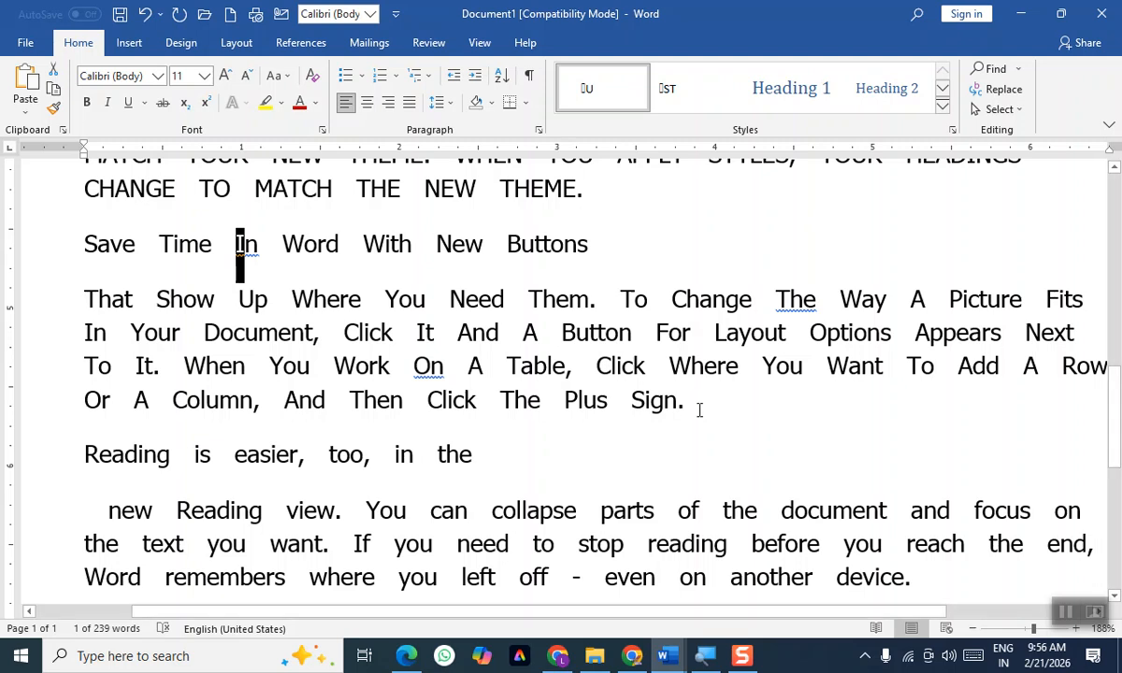
# Apply Toggle Case to the "Reading is easier, too, in the" heading and the paragraph below it
pyautogui.scroll(-3, 699, 412)
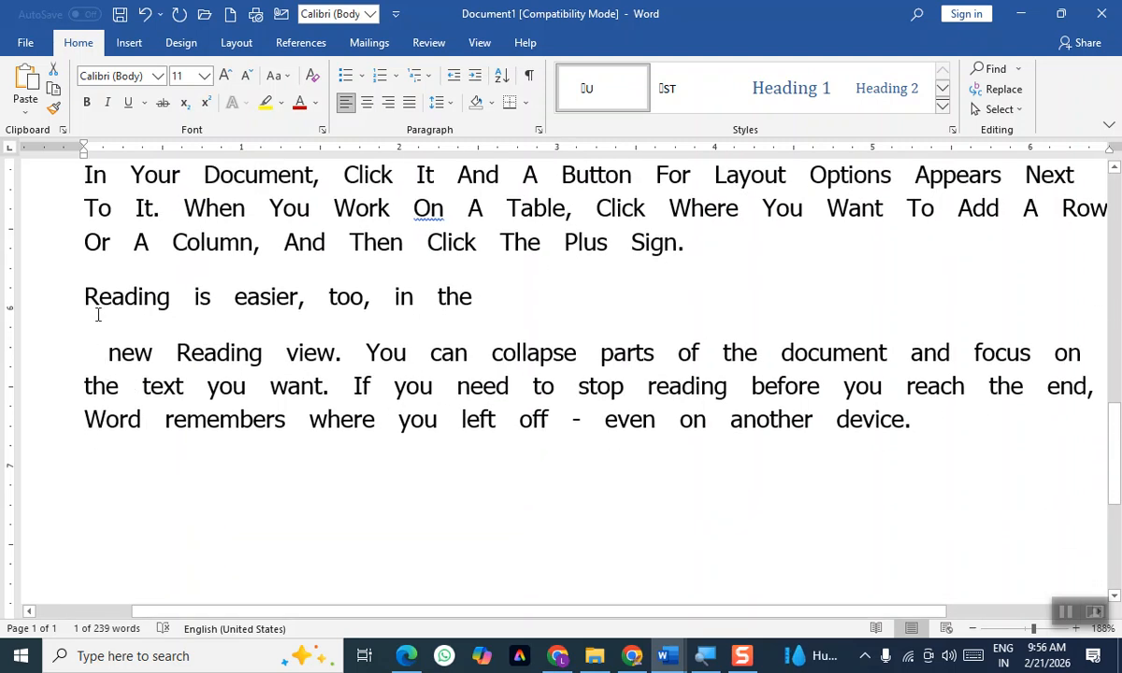
pyautogui.moveTo(82, 282); pyautogui.dragTo(985, 443)
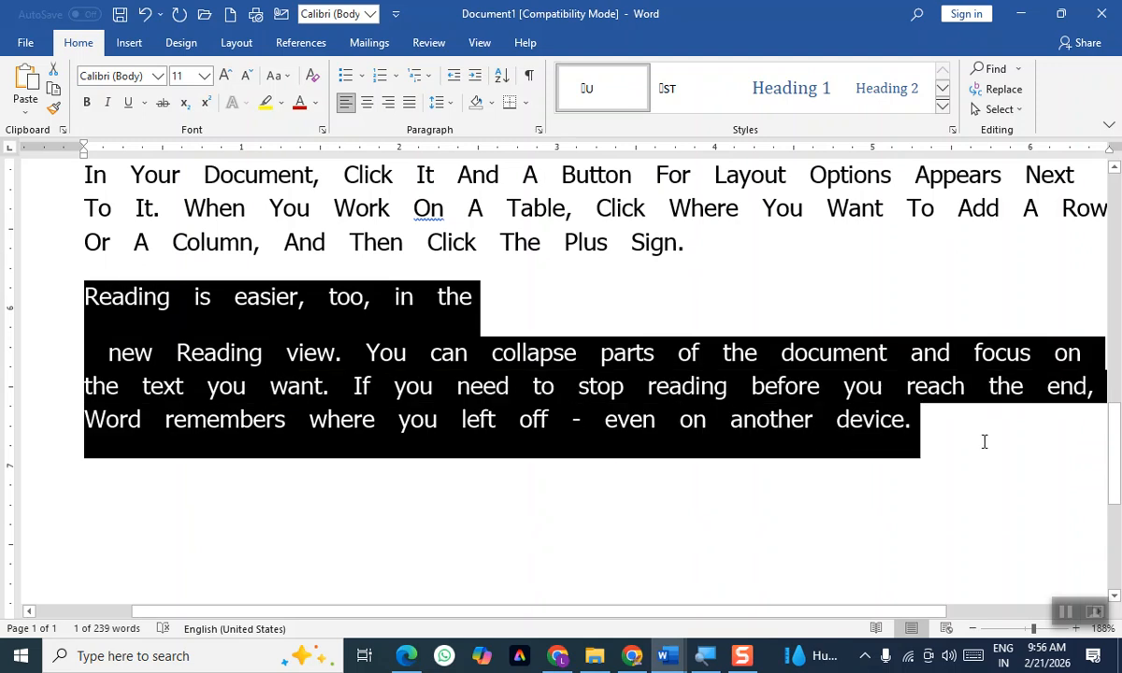
pyautogui.click(278, 76)
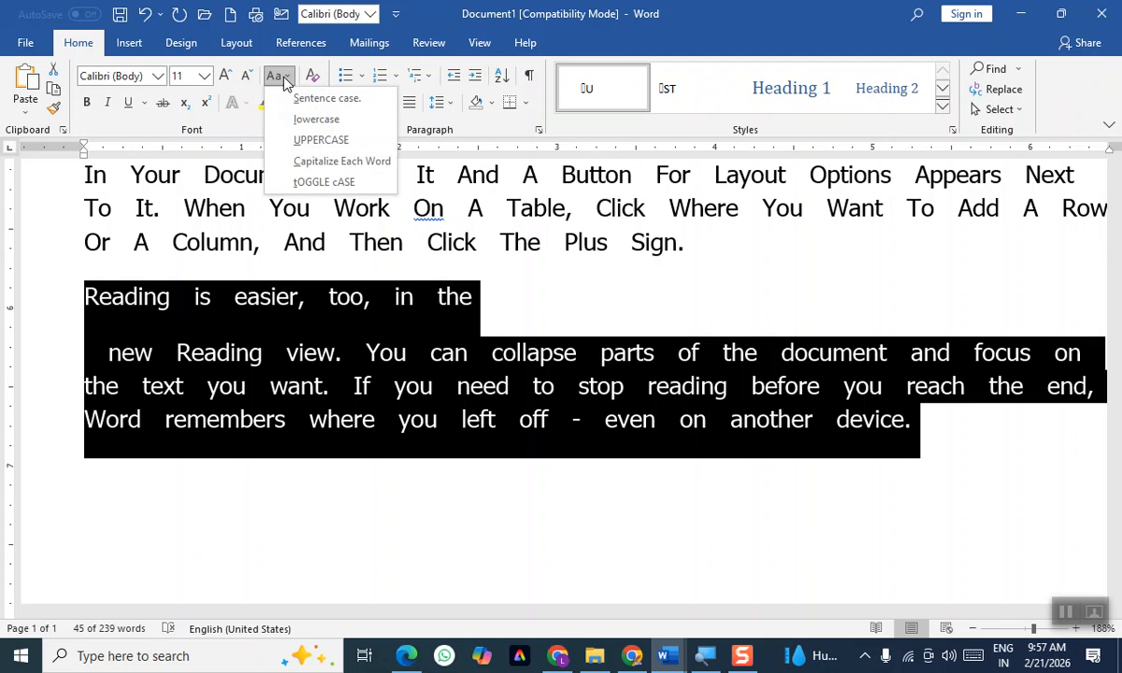
pyautogui.click(323, 182)
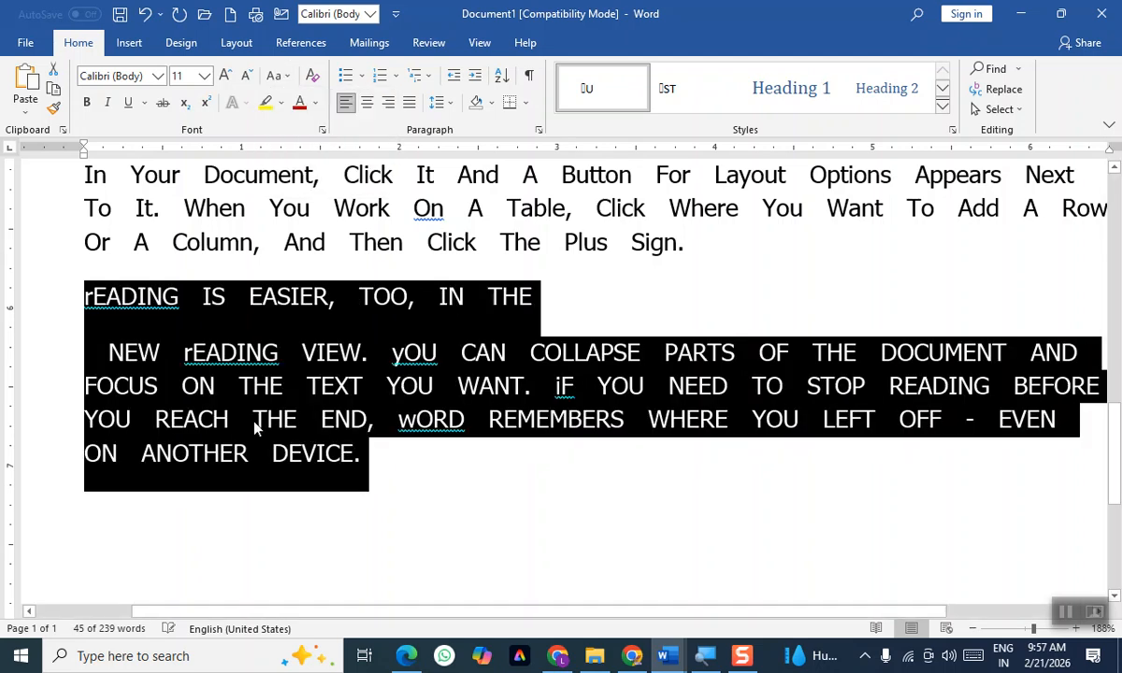
pyautogui.click(93, 297)
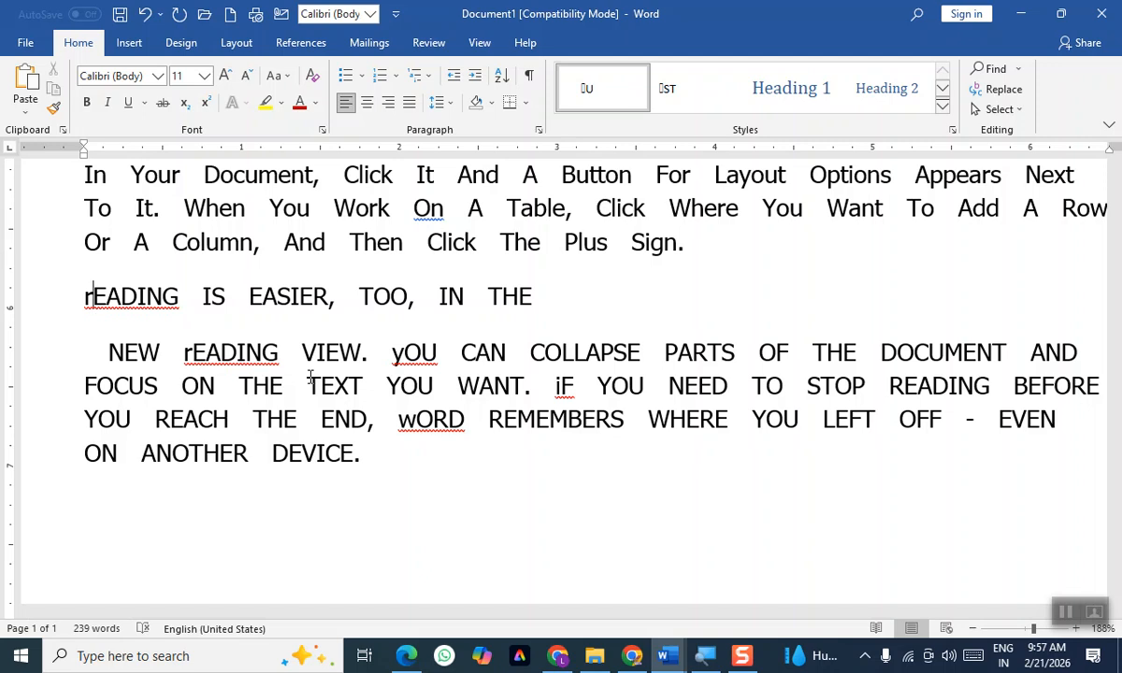
# Undo the toggle case change on the "Reading is easier" heading and its paragraph
pyautogui.hotkey('ctrl', 'z')
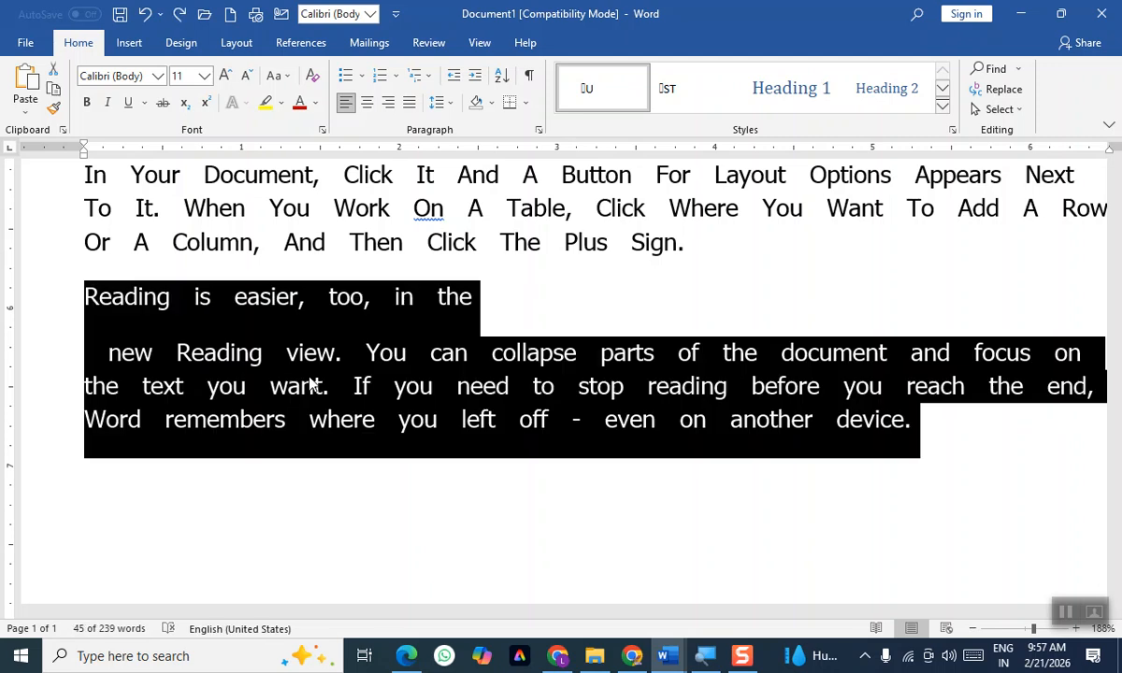
pyautogui.click(245, 515)
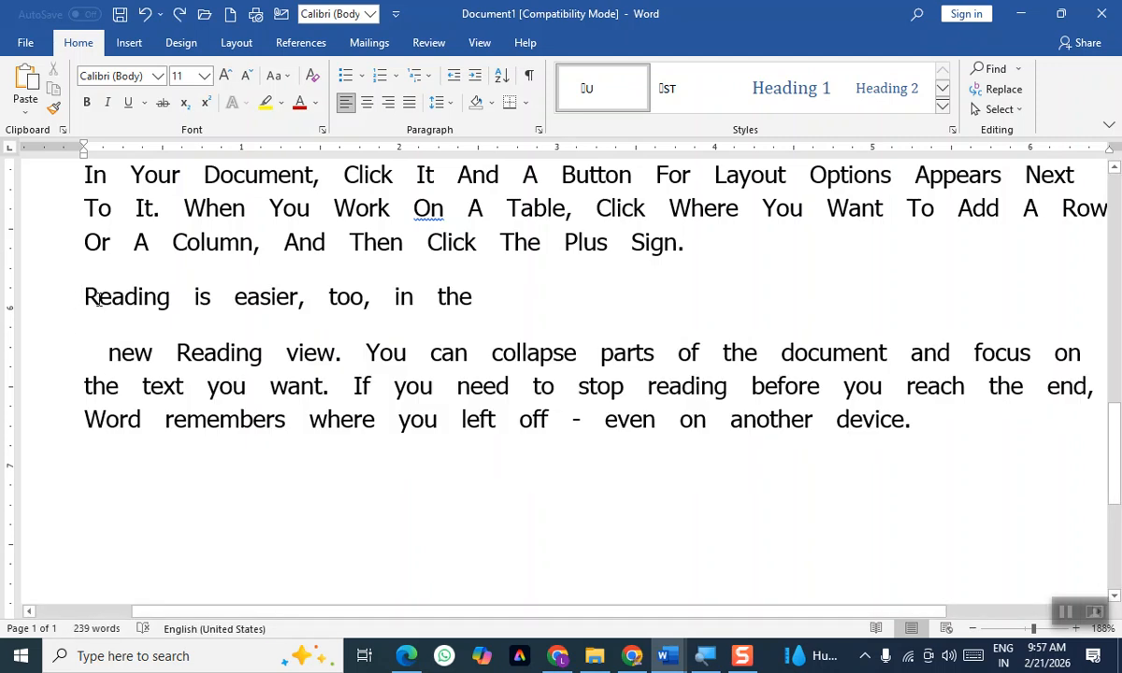
pyautogui.moveTo(84, 297); pyautogui.dragTo(98, 297)
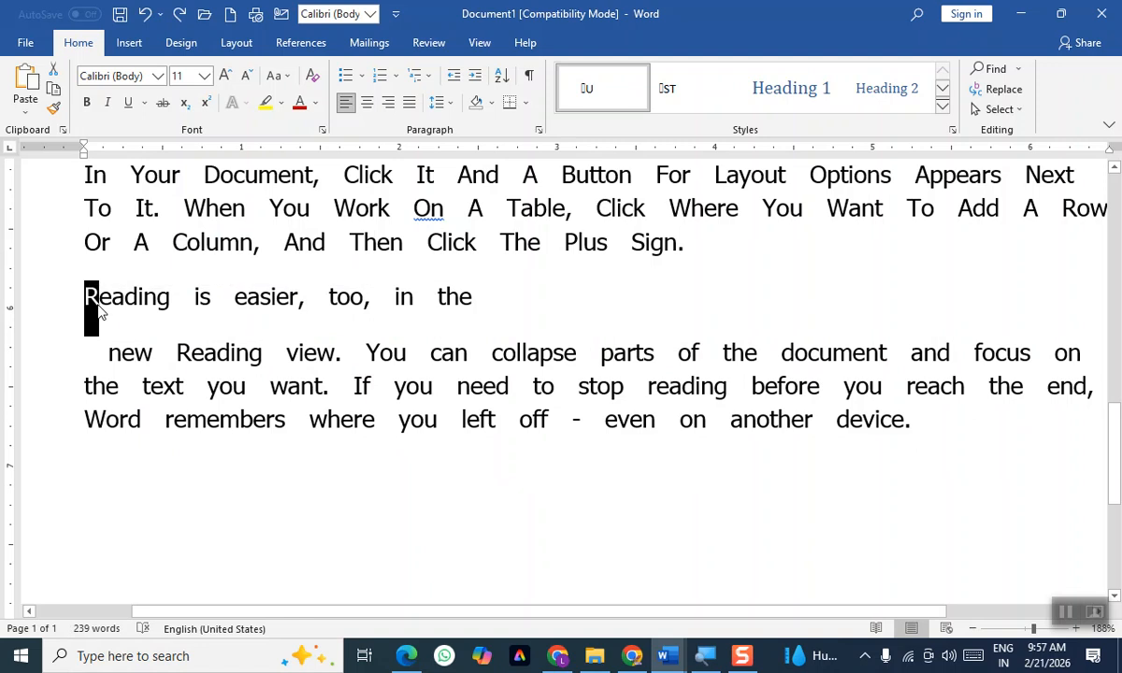
pyautogui.click(98, 298)
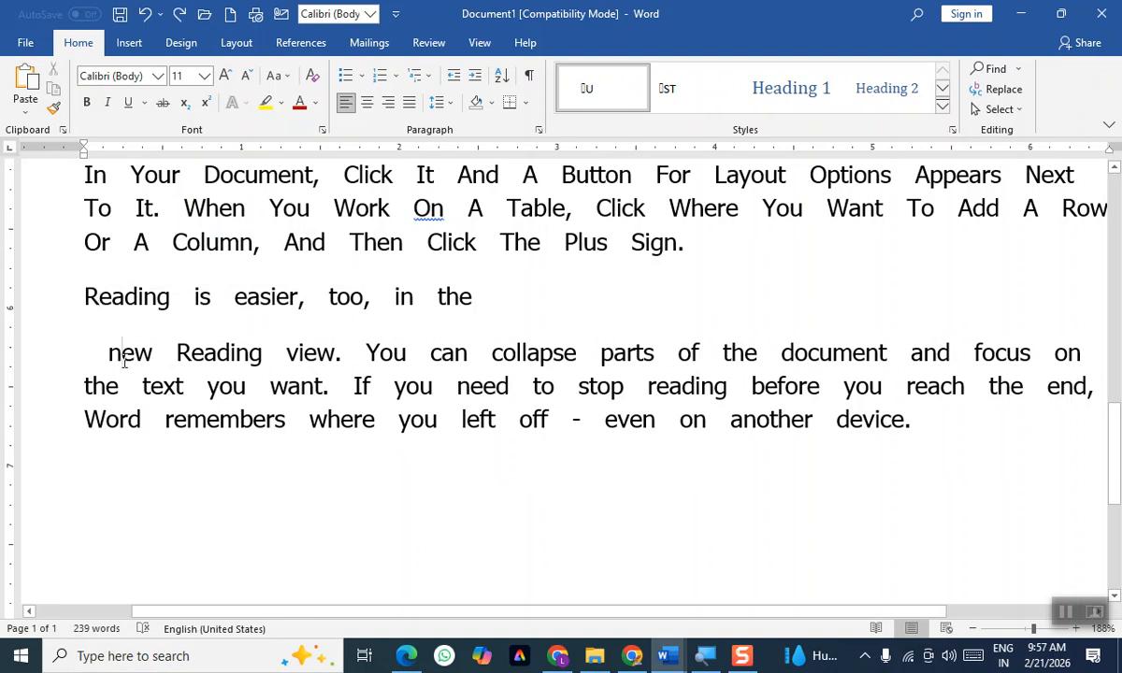
# Reapply Toggle Case to the "Reading is easier" heading and its "new Reading view" paragraph
pyautogui.moveTo(83, 297); pyautogui.dragTo(913, 426)
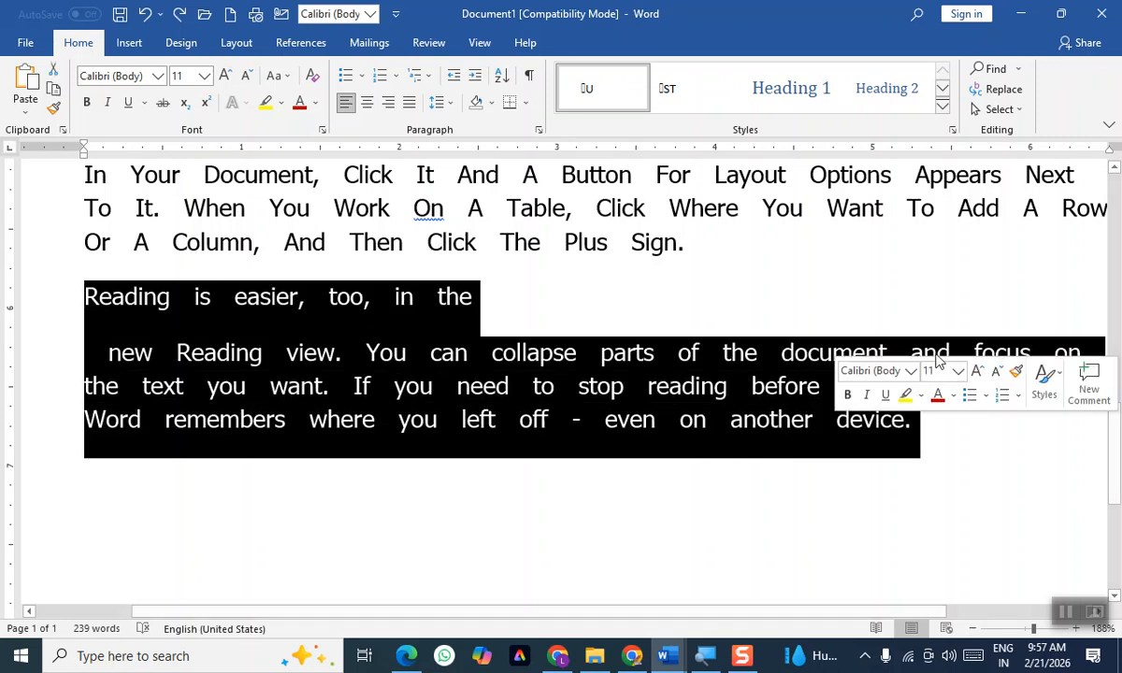
pyautogui.click(283, 83)
pyautogui.click(286, 178)
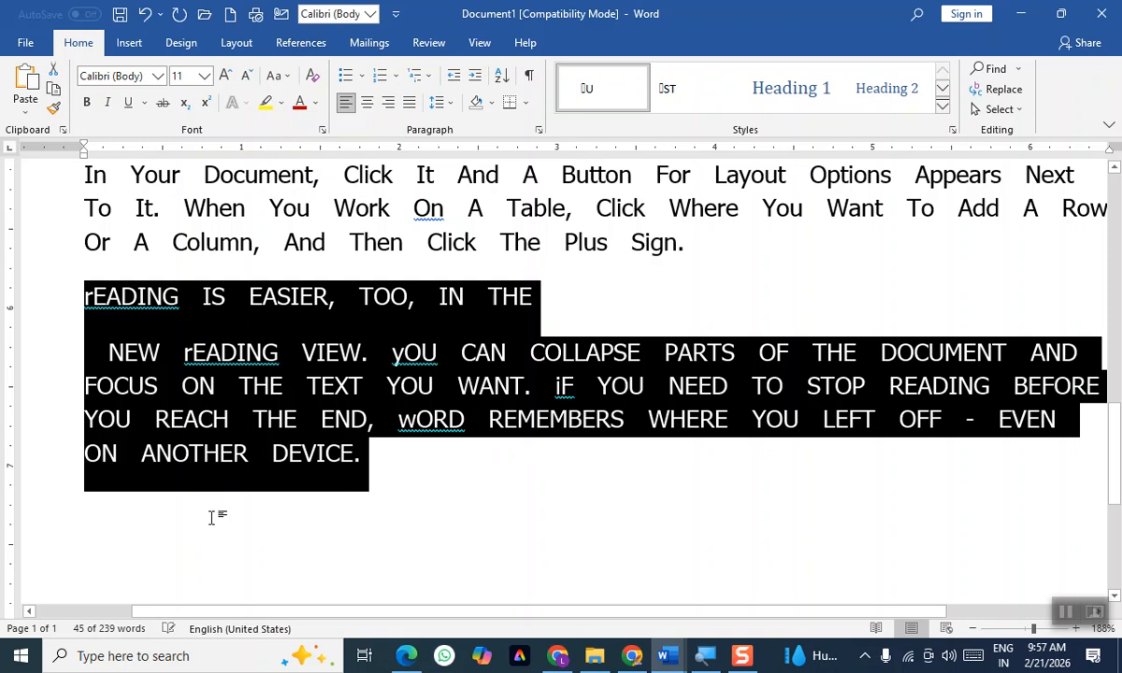
pyautogui.click(207, 538)
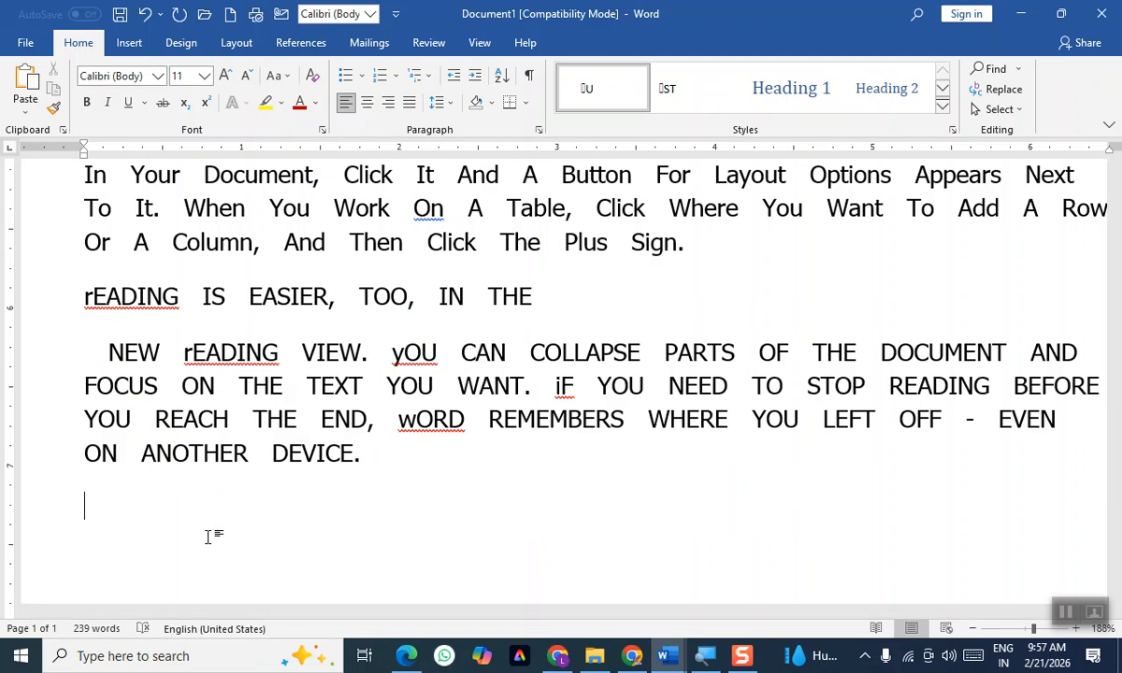
# Change the "Reading is easier" heading and its paragraph to lowercase and reduce their font size to 10
pyautogui.moveTo(83, 296); pyautogui.dragTo(458, 481)
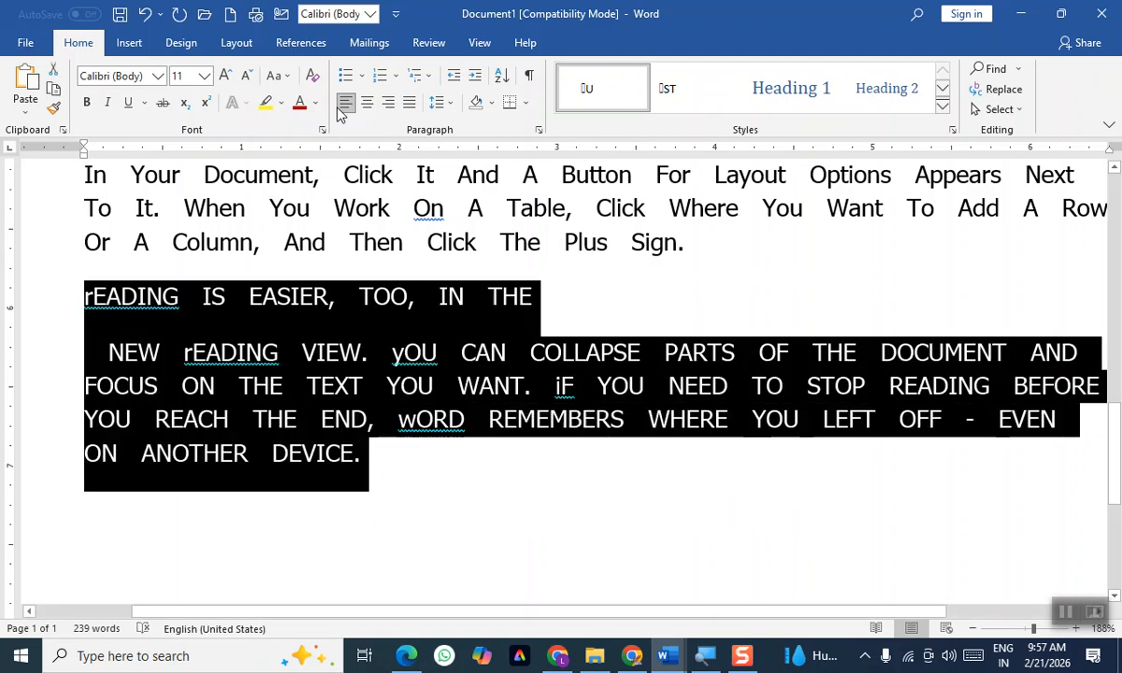
pyautogui.click(278, 76)
pyautogui.click(316, 119)
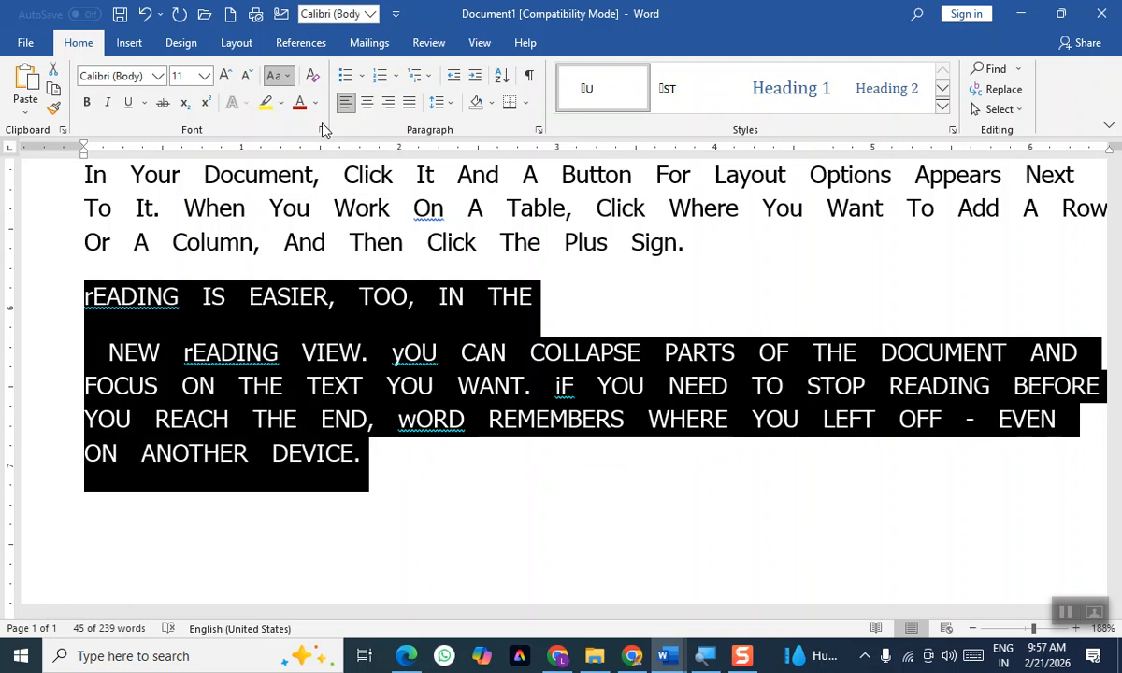
pyautogui.click(248, 76)
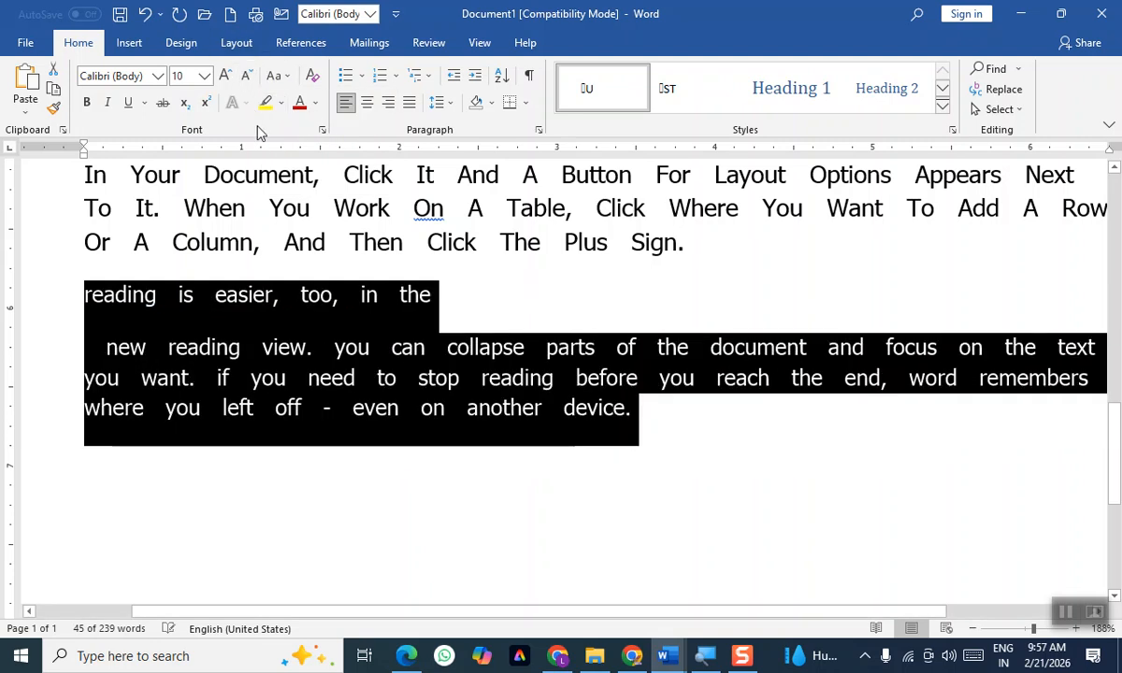
# Apply Toggle Case to the lowercase "reading is easier" heading and its paragraph
pyautogui.click(277, 76)
pyautogui.click(317, 182)
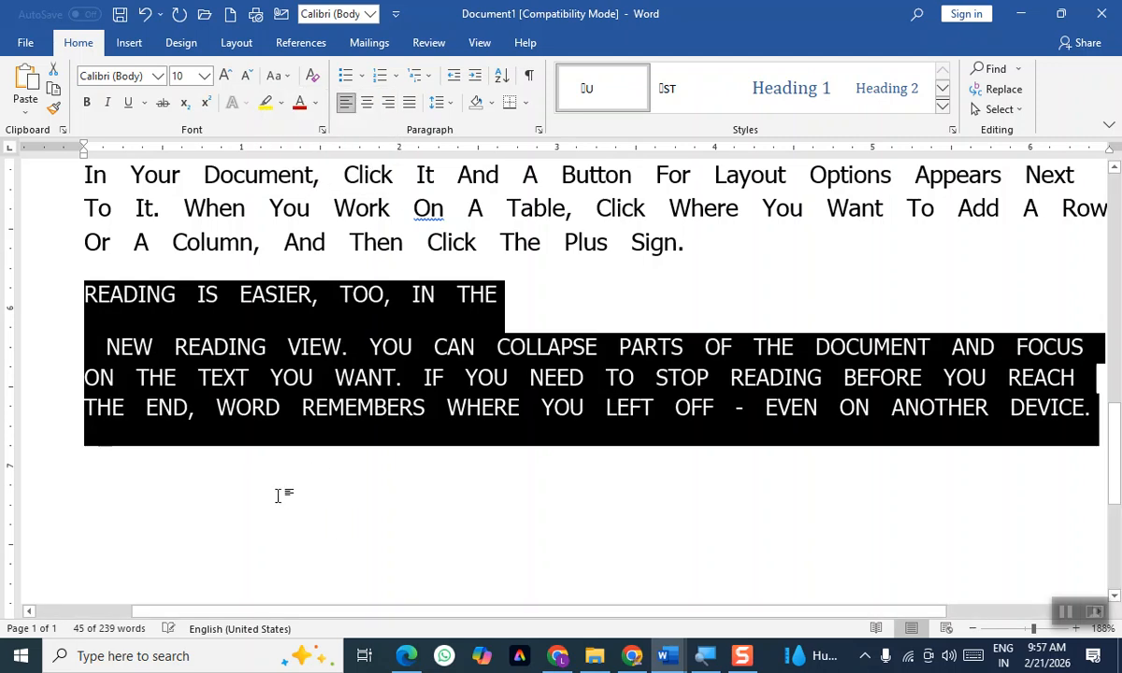
pyautogui.click(239, 489)
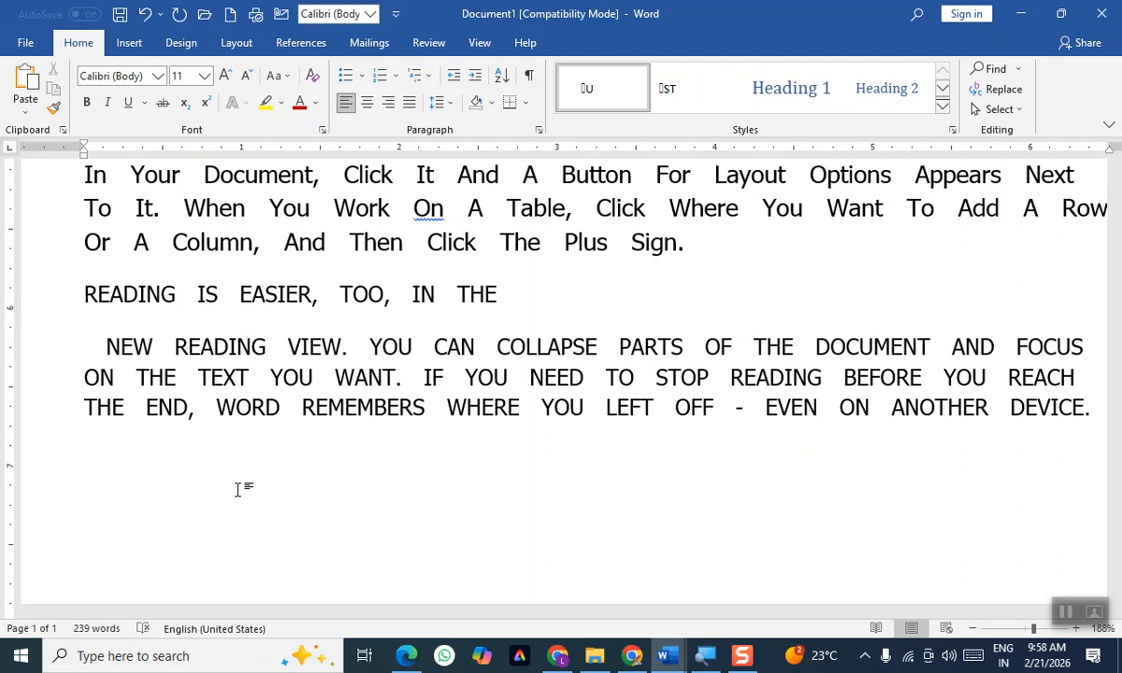
pyautogui.scroll(4, 367, 347)
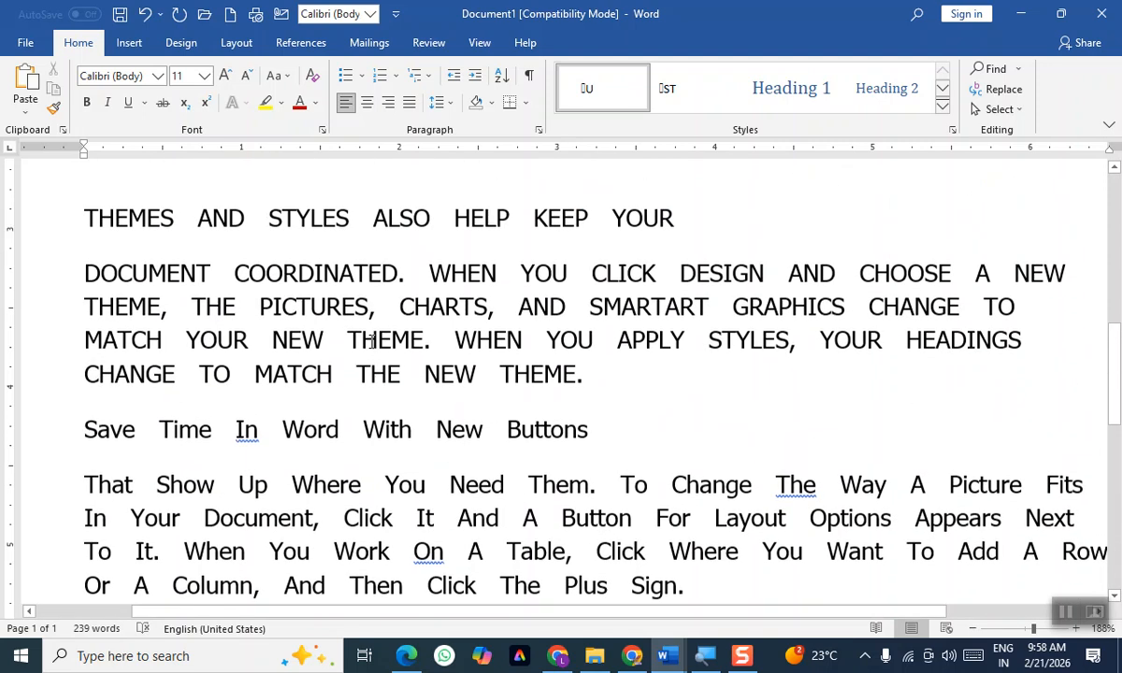
pyautogui.scroll(3, 372, 342)
pyautogui.scroll(4, 405, 370)
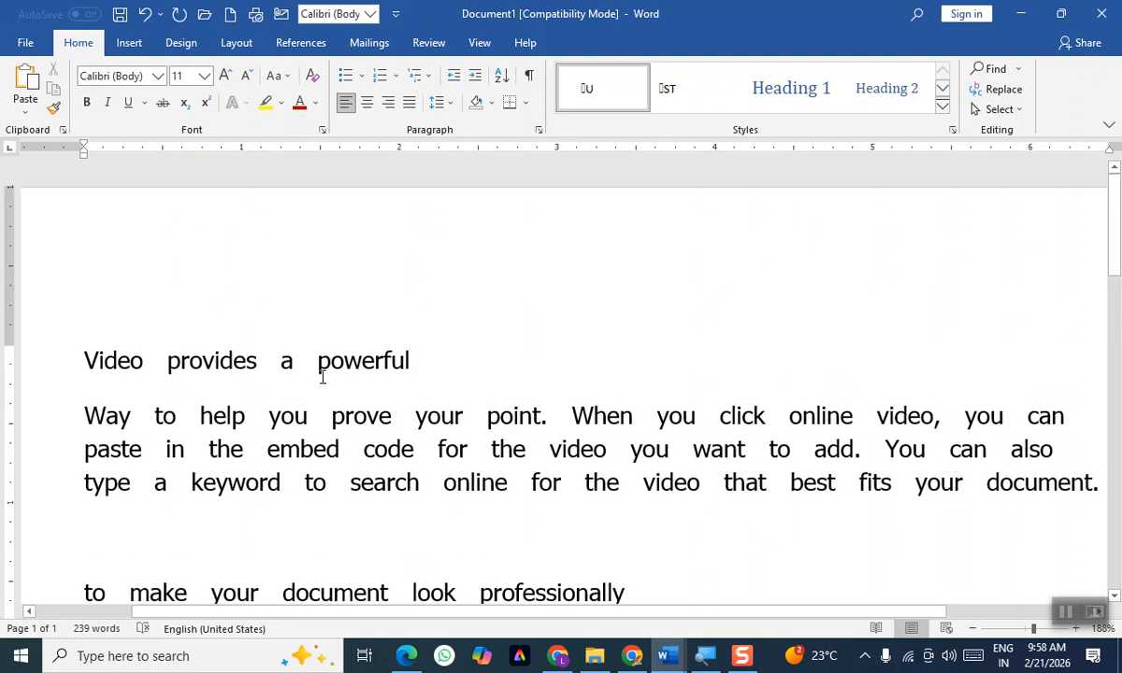
pyautogui.scroll(-15, 317, 337)
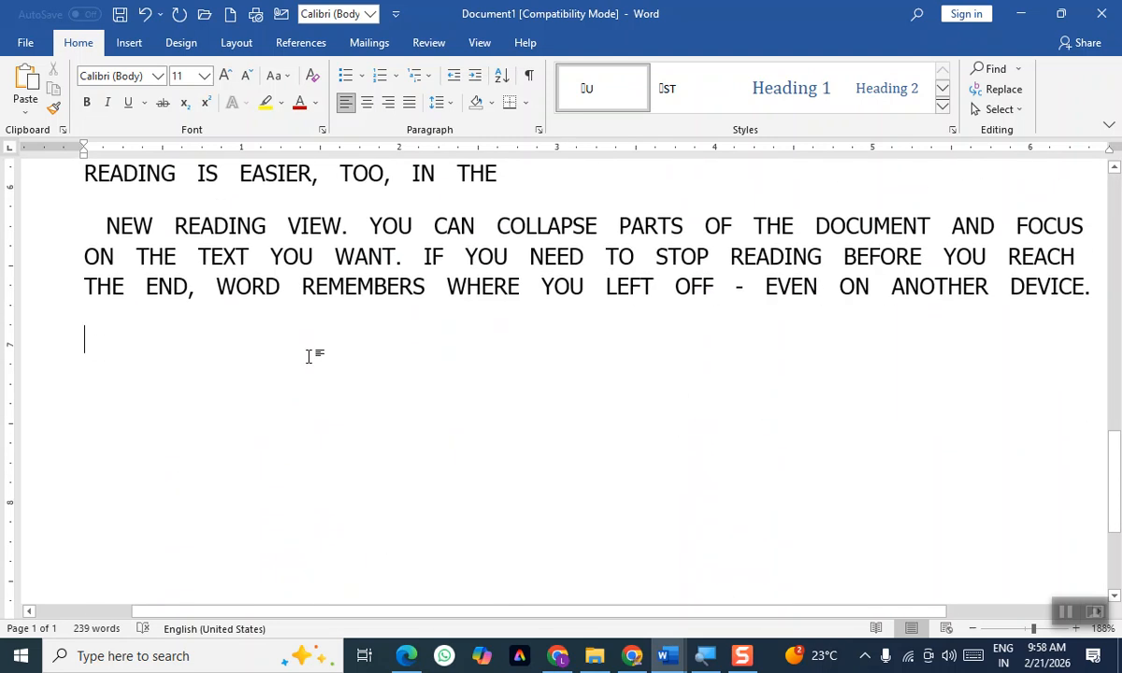